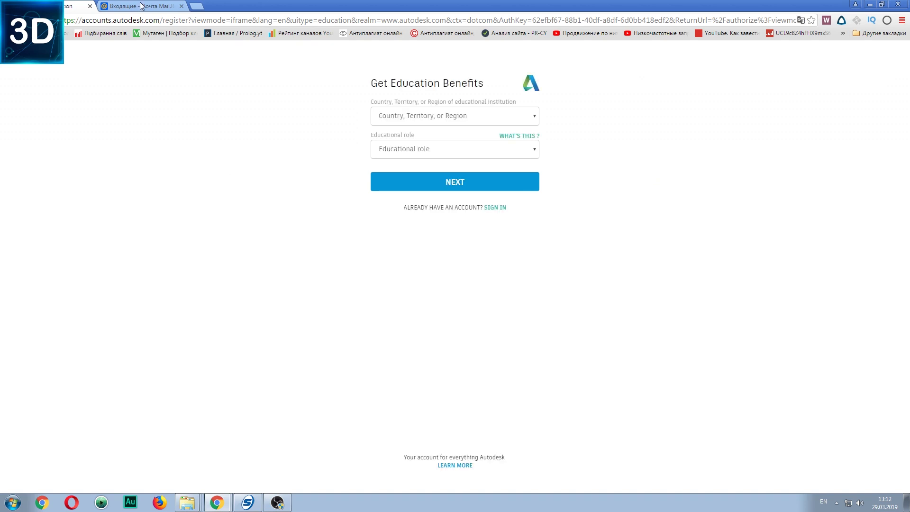
Choose Ukraine as the country of the educational institution.
left_click(443, 118)
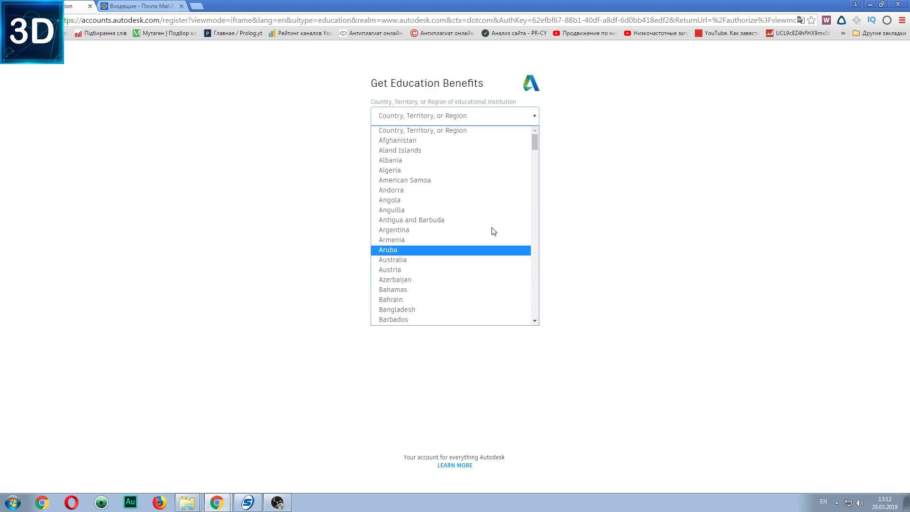
left_click_drag(535, 147, 532, 313)
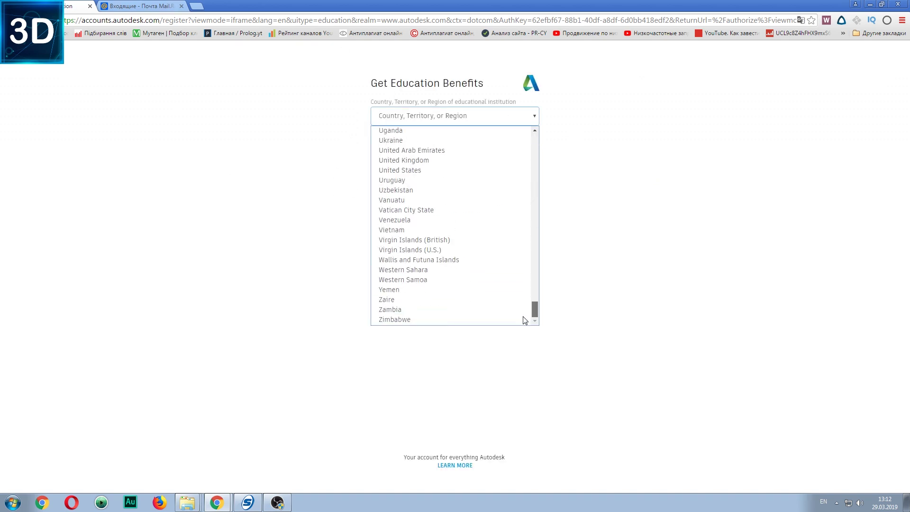
scroll(428, 171, "up", 2)
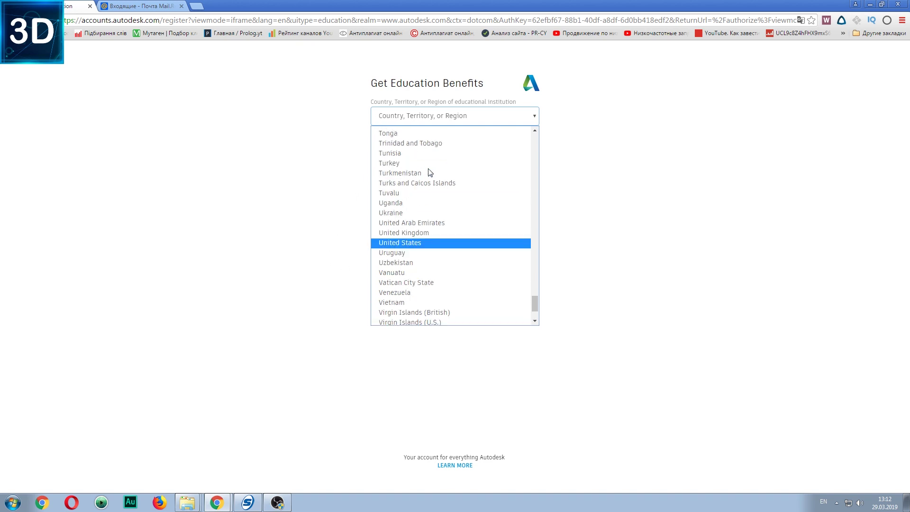
scroll(403, 315, "up", 3)
left_click(403, 315)
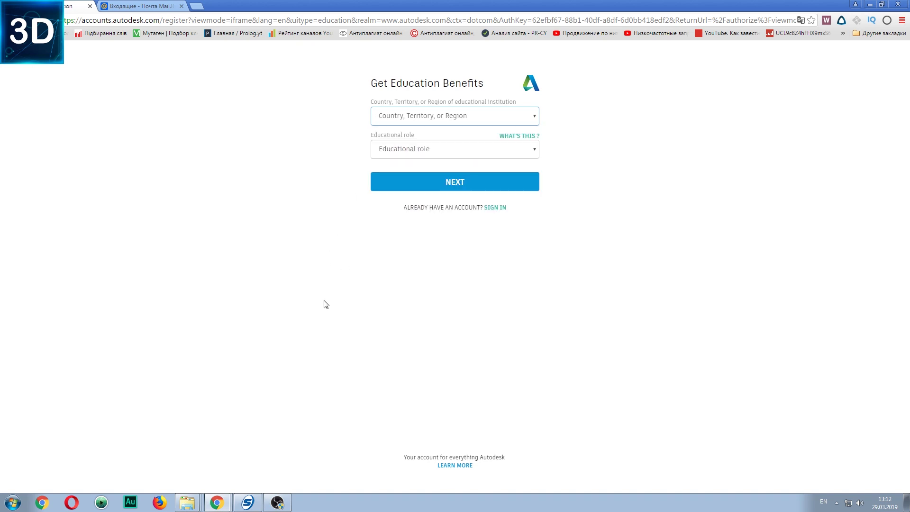
left_click(534, 124)
left_click_drag(536, 135, 518, 298)
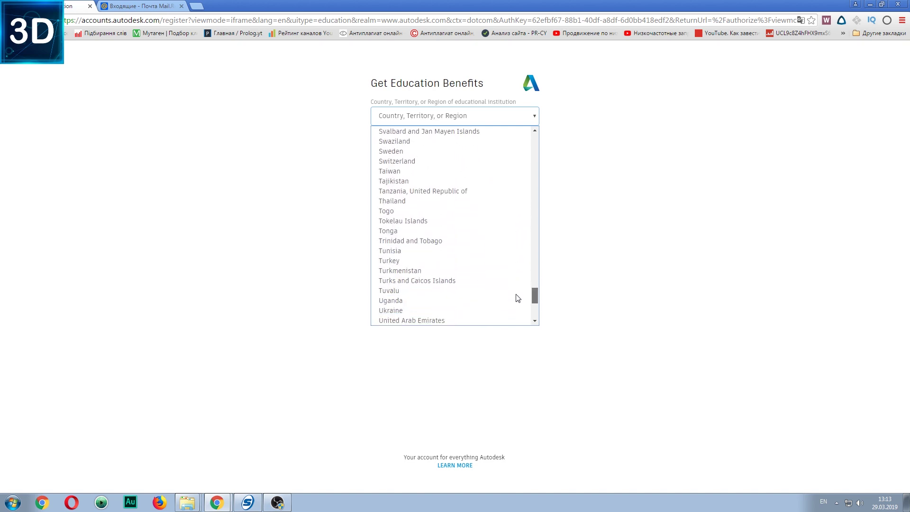
left_click(419, 311)
Set the role to Student and the birth date to July 27, 1967, then submit.
left_click(440, 149)
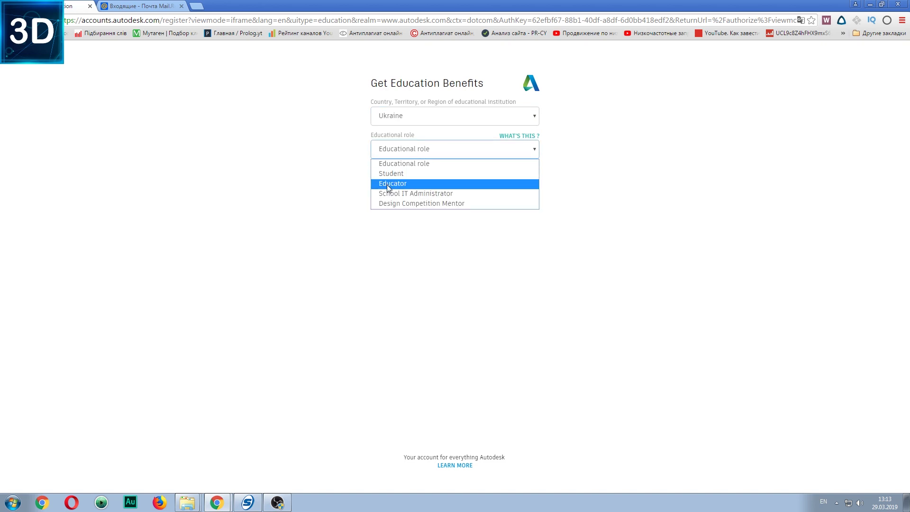
left_click(373, 174)
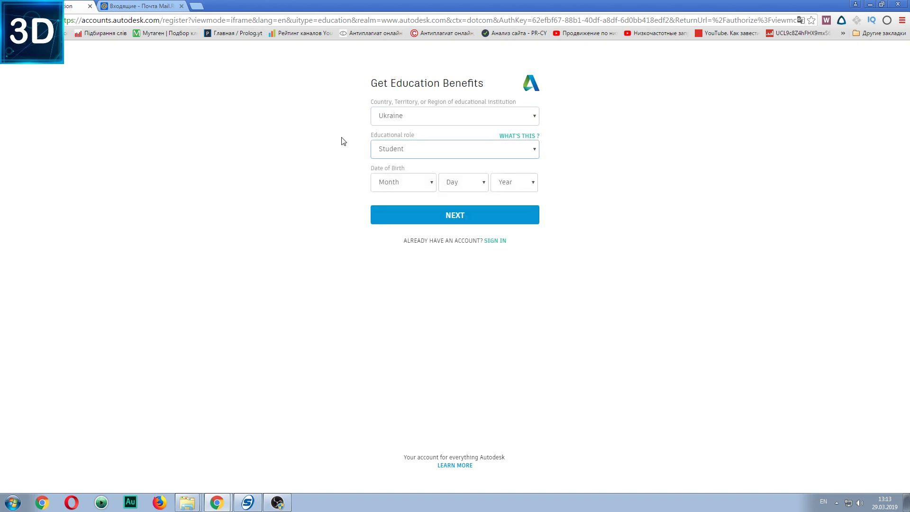
left_click(433, 188)
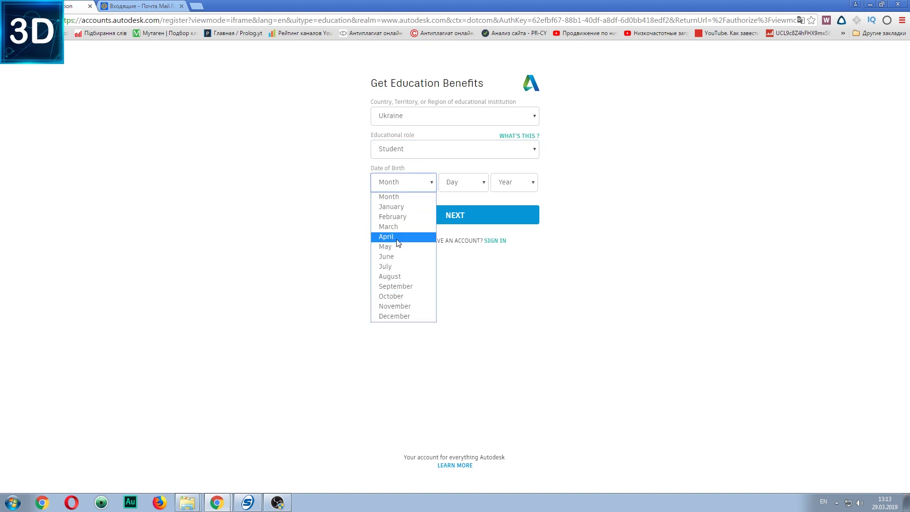
left_click(385, 263)
left_click(475, 188)
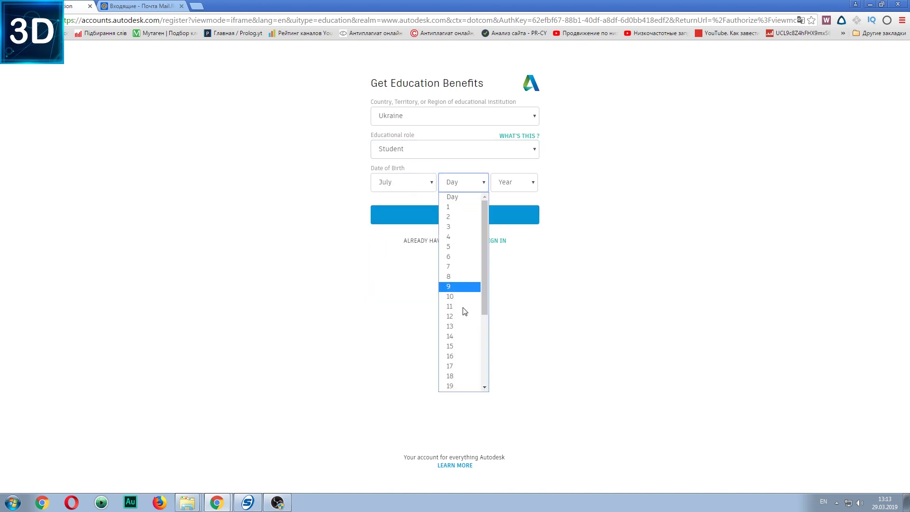
scroll(465, 360, "down", 4)
left_click(453, 346)
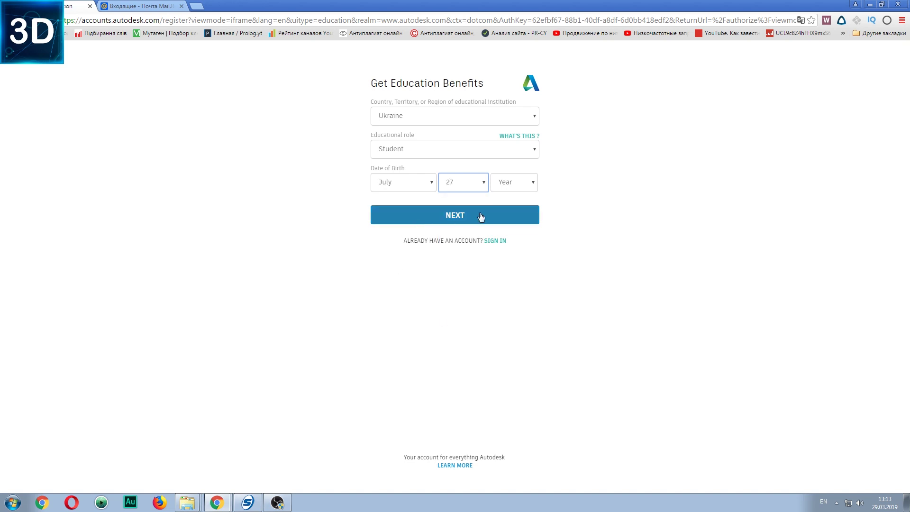
left_click(522, 183)
scroll(514, 359, "down", 6)
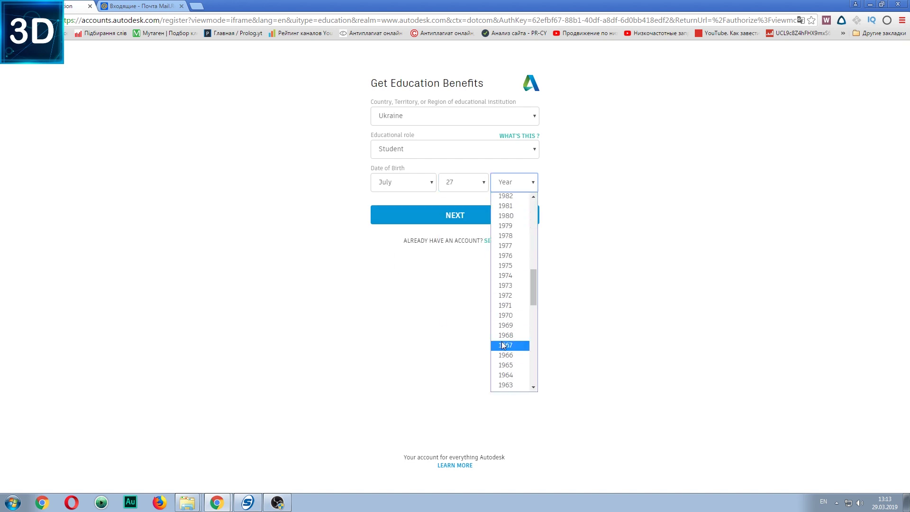
left_click(503, 345)
left_click(484, 220)
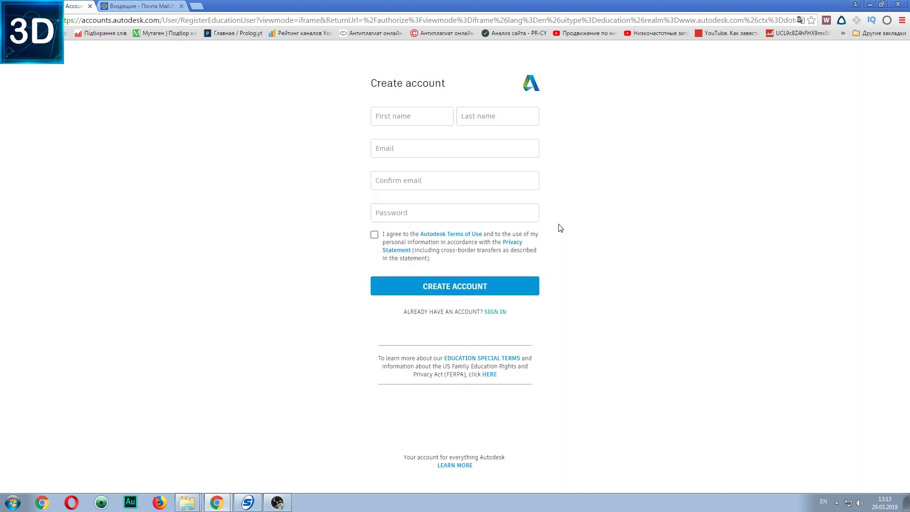
Fill in the first and last name fields, correcting the first name in Russian.
left_click(401, 112)
double_click(401, 121)
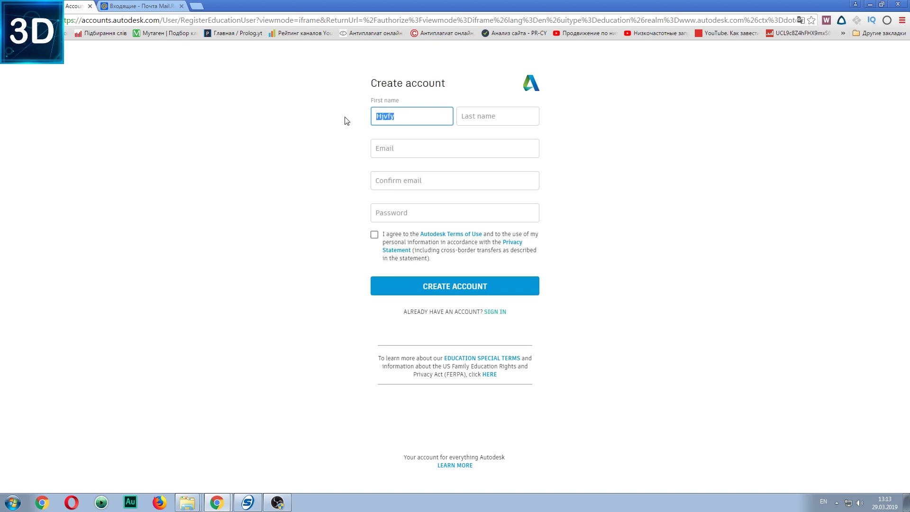
key("alt+shift")
type("Роман")
left_click(538, 119)
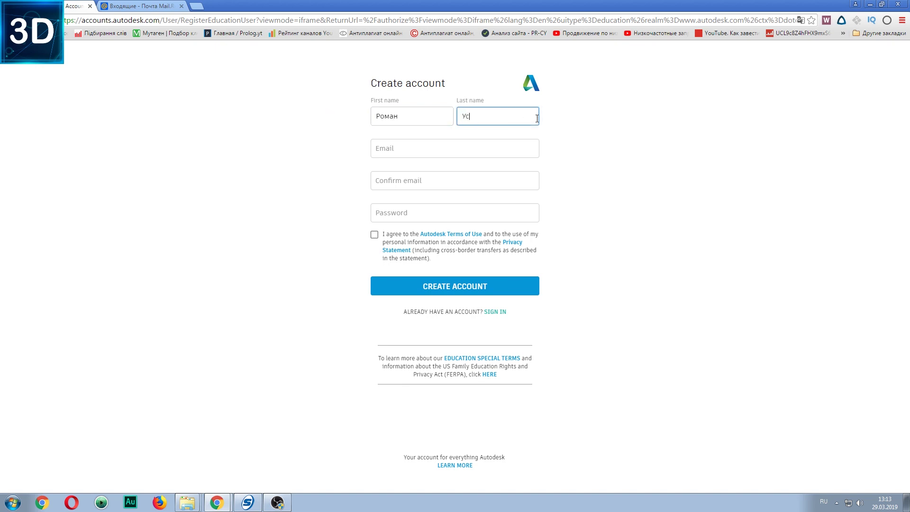
Copy the mailbox address from the inbox tab into Email and Confirm email.
left_click(410, 147)
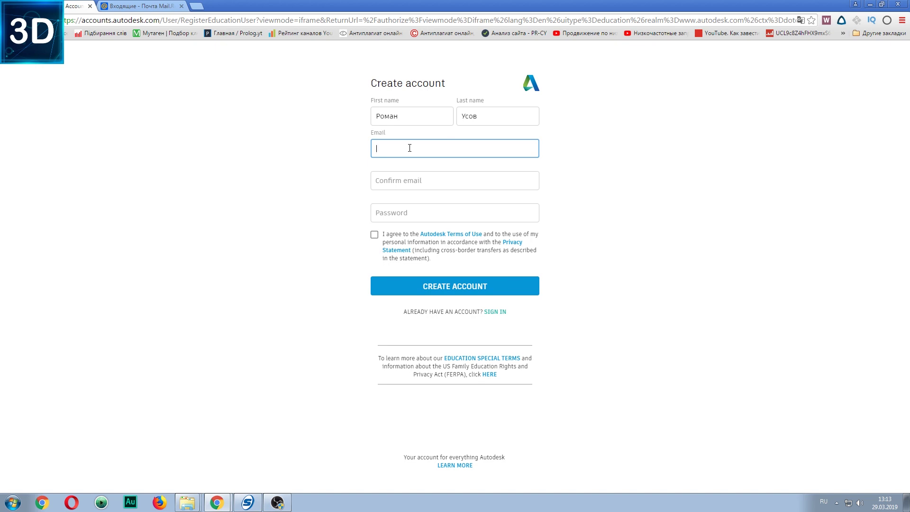
left_click(138, 5)
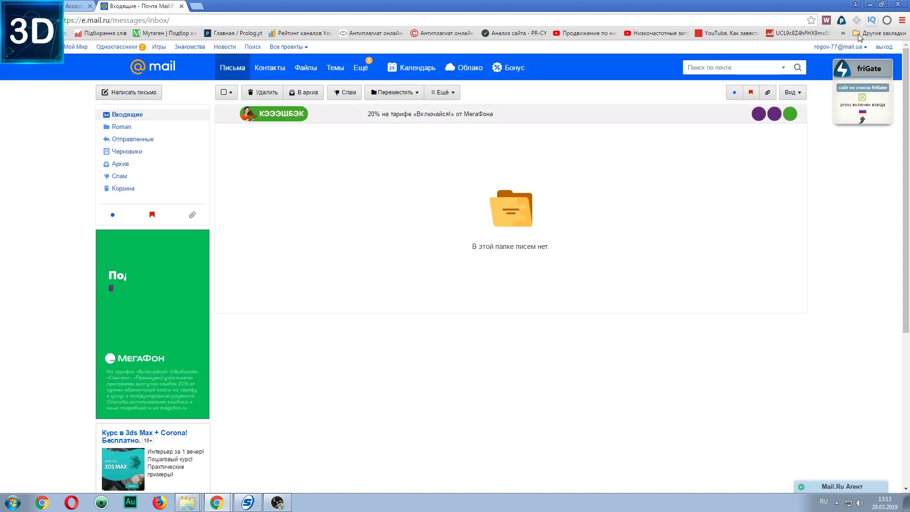
left_click_drag(814, 47, 862, 47)
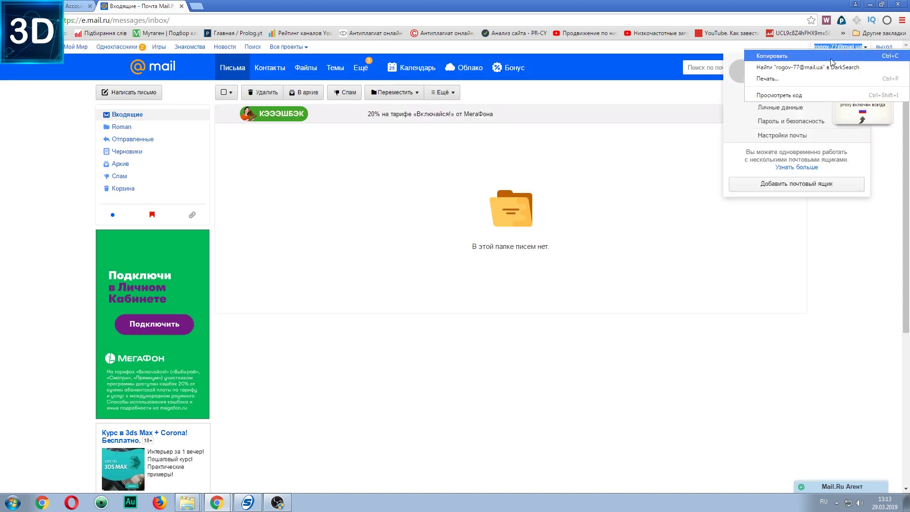
left_click(76, 6)
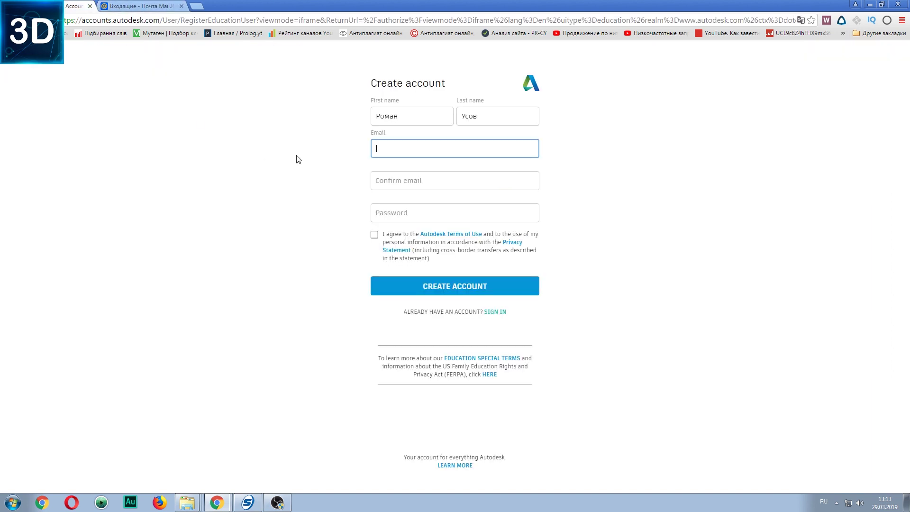
right_click(399, 151)
left_click(423, 210)
right_click(397, 181)
left_click(406, 238)
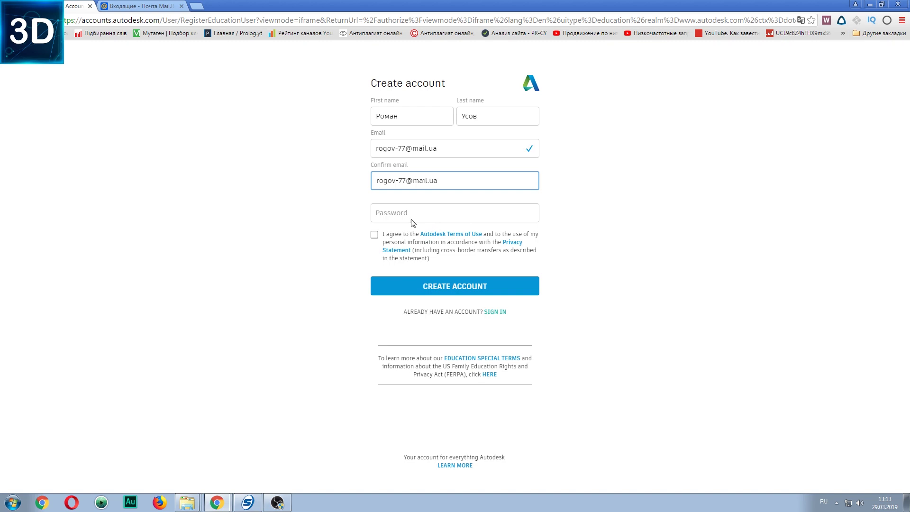
Enter the account password, accept the terms of use and create the account.
left_click(411, 220)
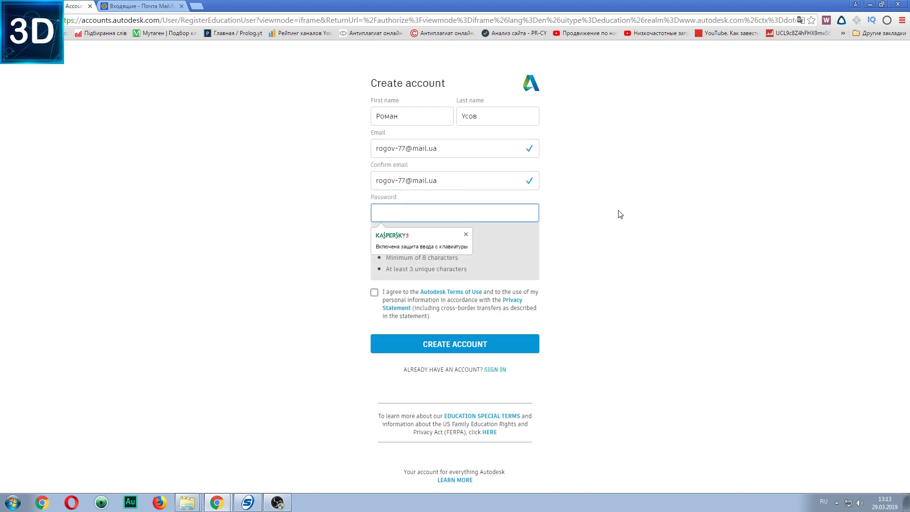
type("1")
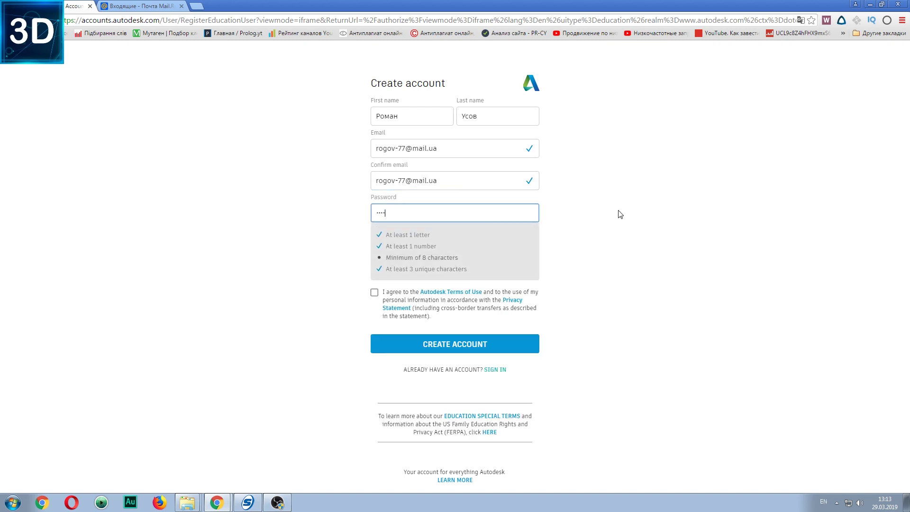
type("11")
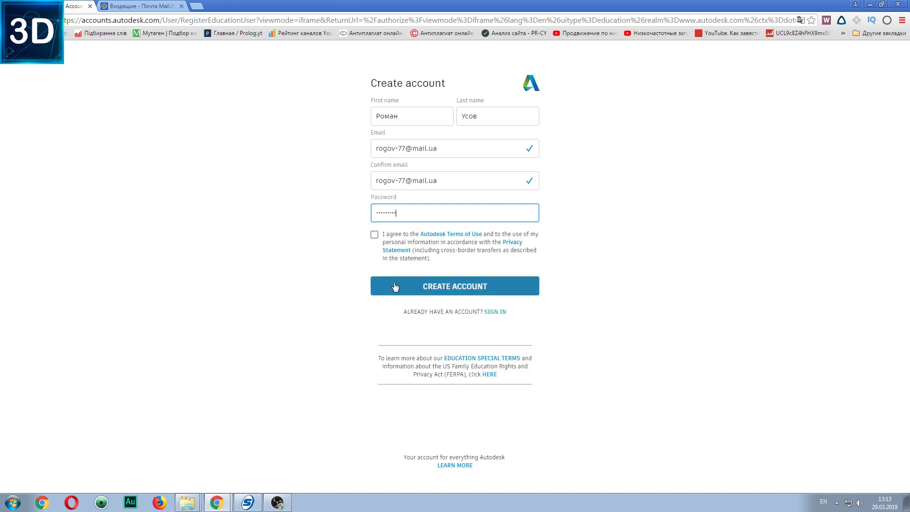
left_click(375, 234)
left_click(478, 285)
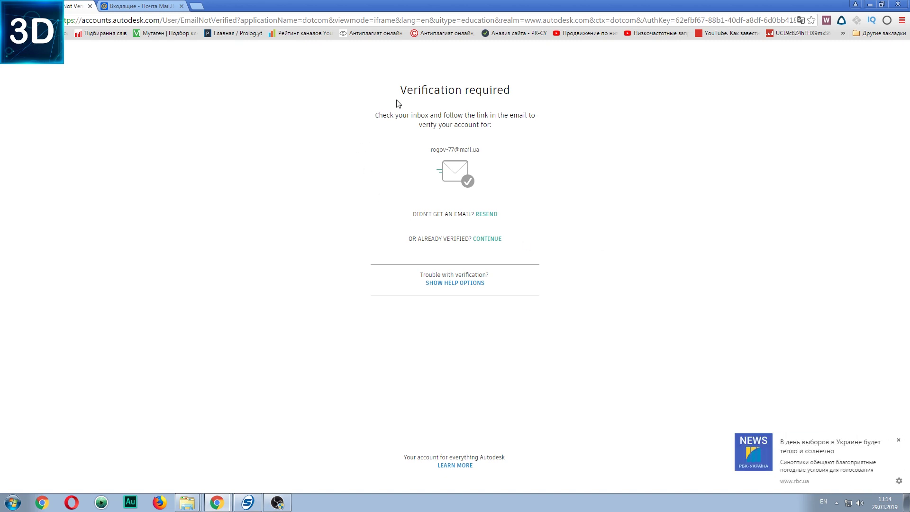
Open the 'Verify your Autodesk account' email in Mail.ru and follow its VERIFY EMAIL link.
left_click(137, 6)
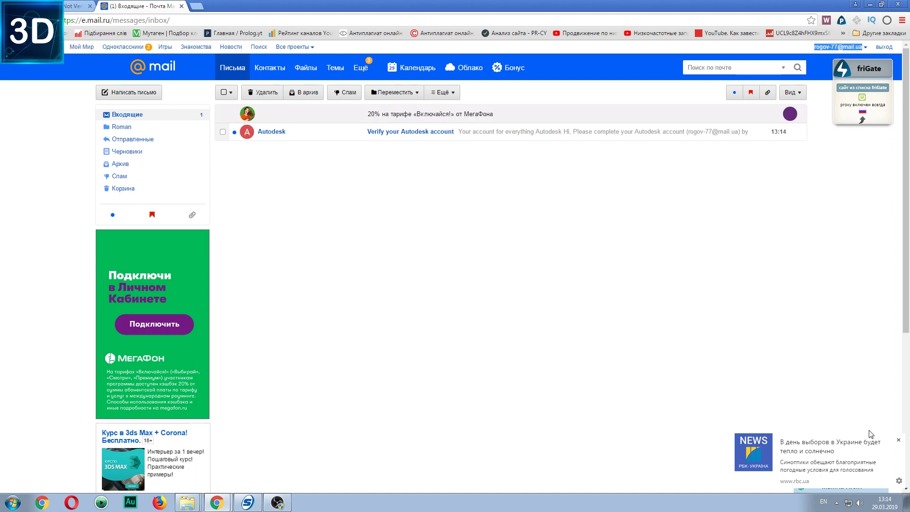
left_click(898, 440)
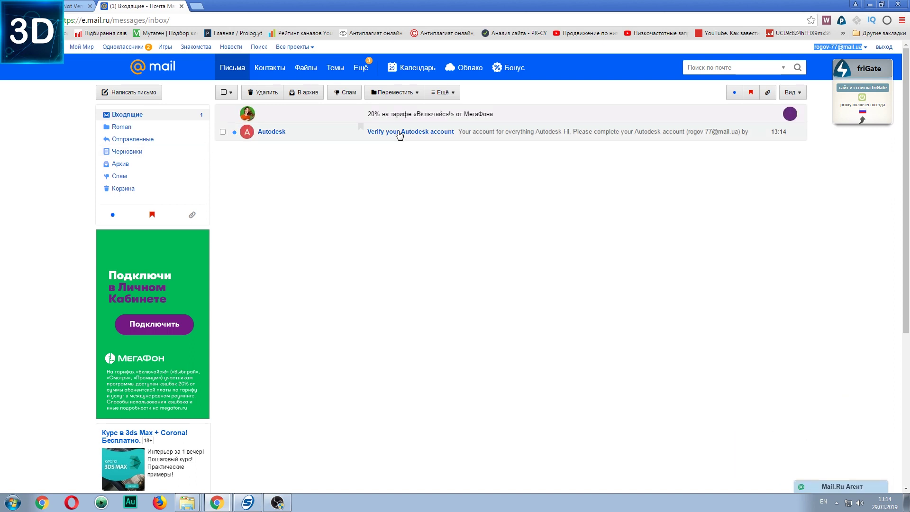
left_click(399, 135)
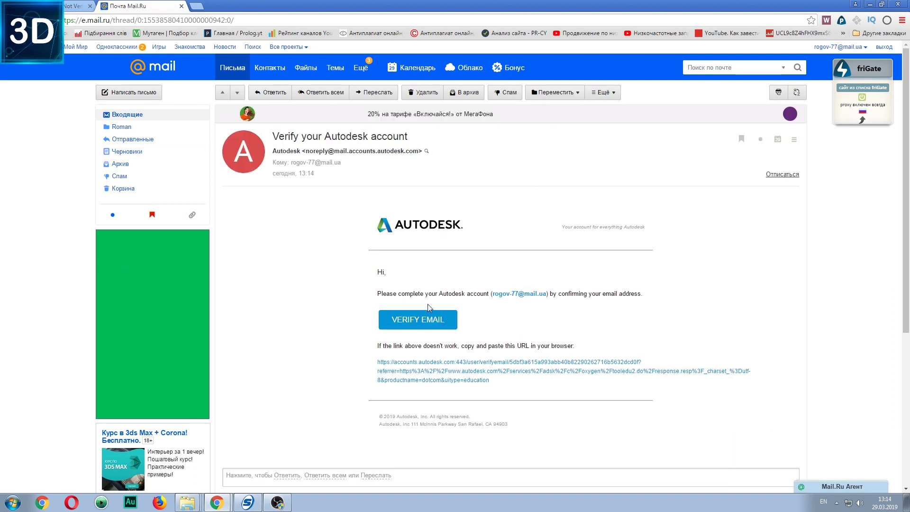
left_click(425, 316)
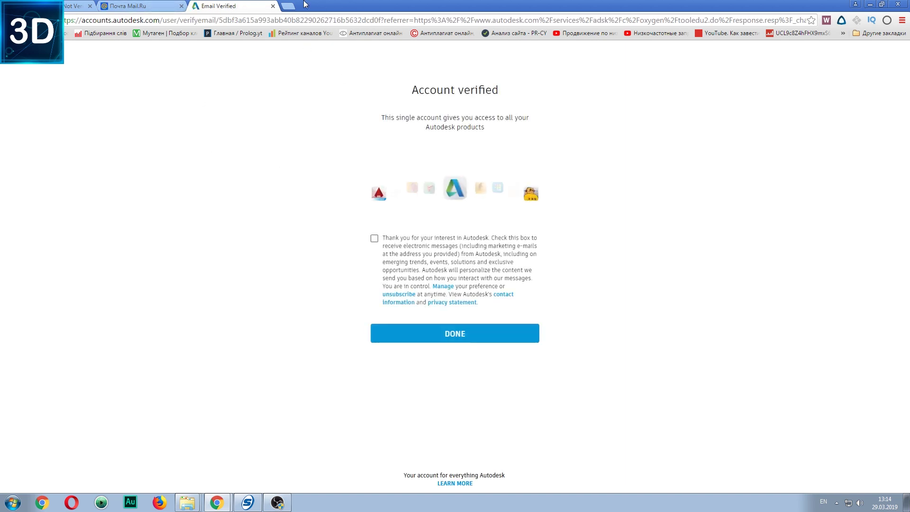
Opt in to Autodesk marketing emails and finish verification with DONE.
left_click(375, 238)
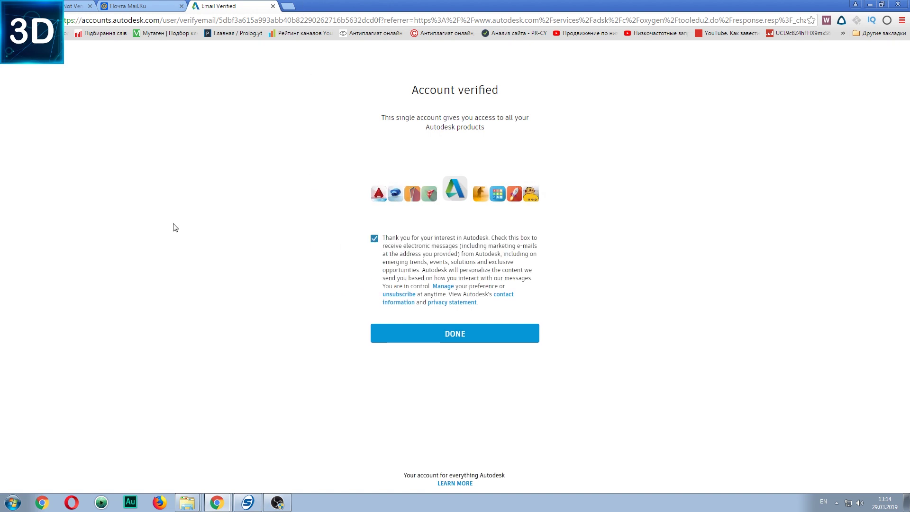
left_click(423, 332)
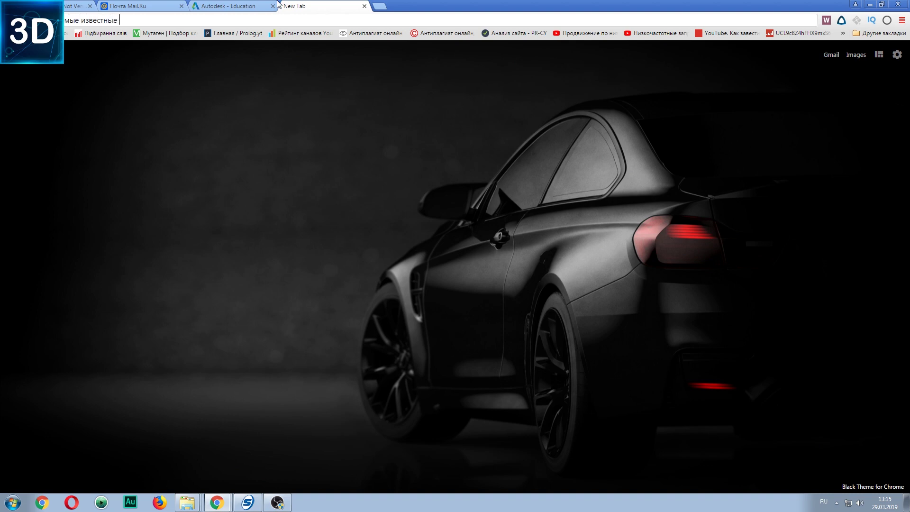
Search for 'самые известные вузы', then refine the query to 'самые лучшие вузы украины'.
key("Return")
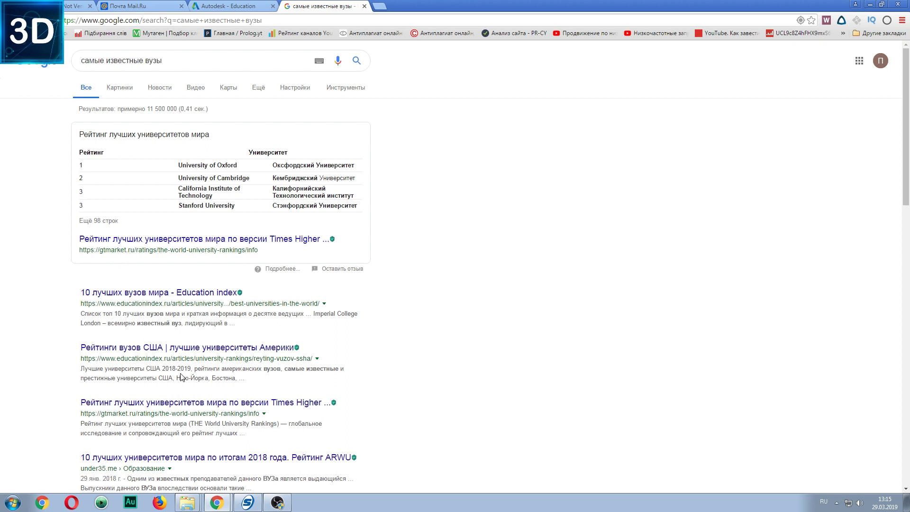
scroll(180, 376, "down", 2)
scroll(291, 382, "up", 2)
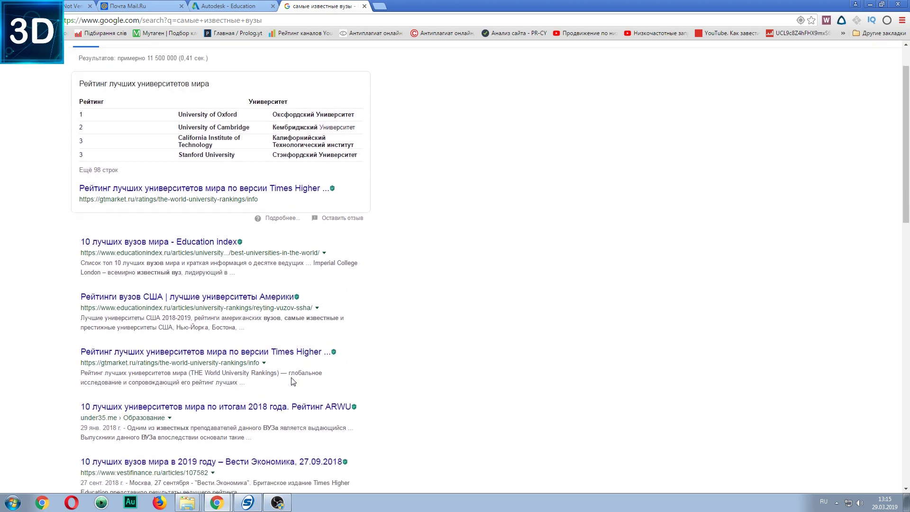
left_click(181, 65)
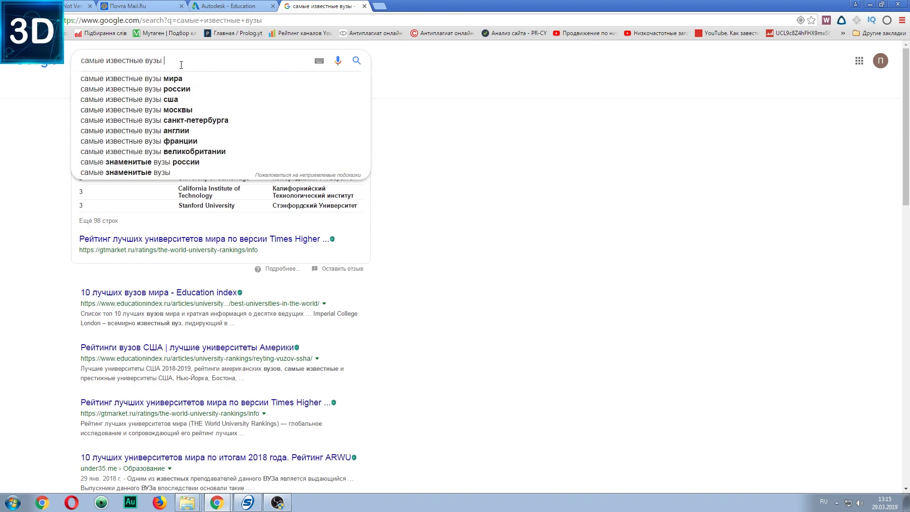
type("украи")
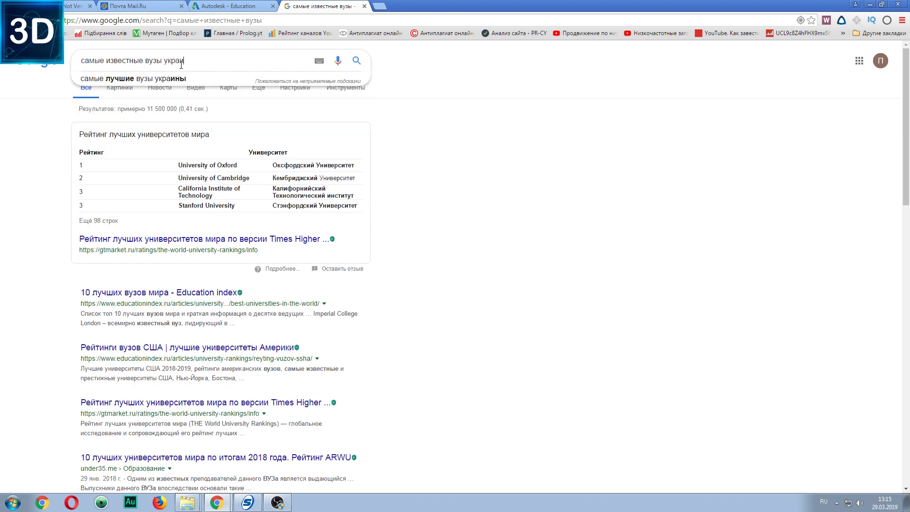
type("ны")
left_click(173, 79)
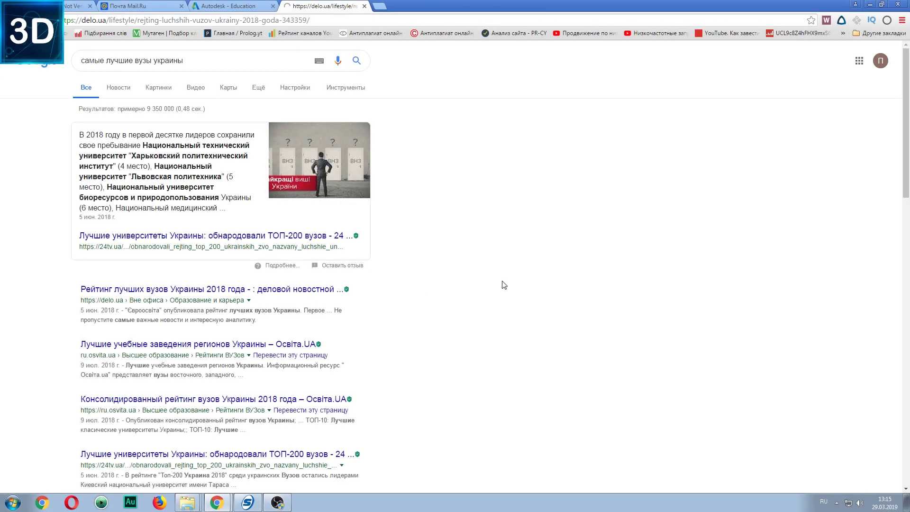
Copy the Днепровская политехника entry from the delo.ua university ranking list.
scroll(502, 284, "down", 5)
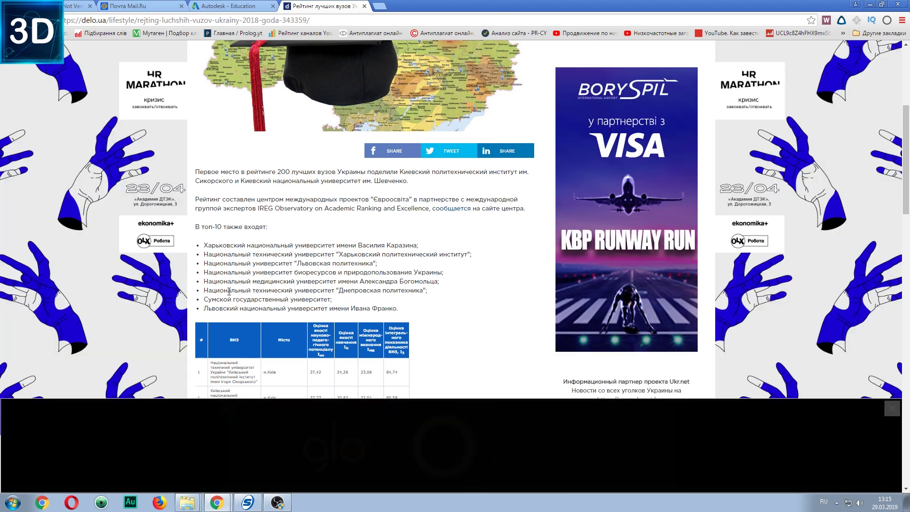
left_click_drag(205, 291, 419, 288)
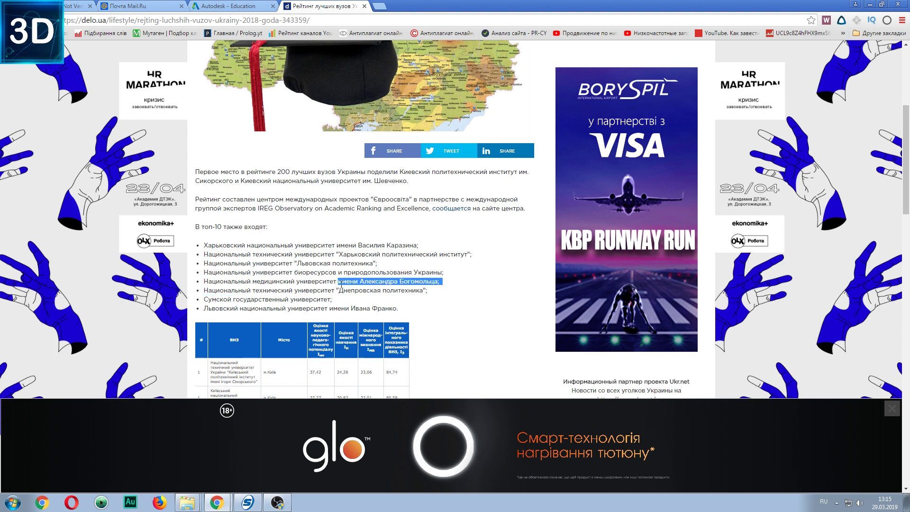
right_click(418, 287)
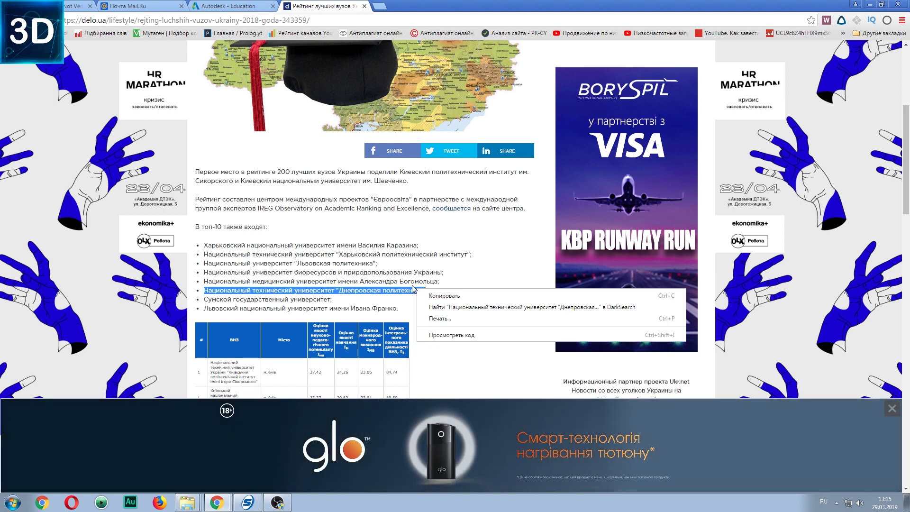
left_click(429, 293)
Paste the university name as the institution and pick Architecture, Engineering & Construction.
key("ctrl+shift+Tab")
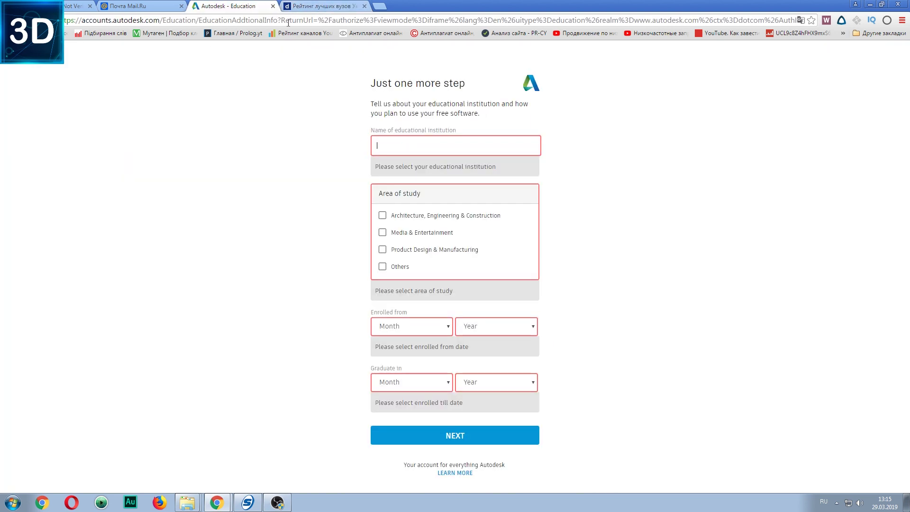
right_click(398, 148)
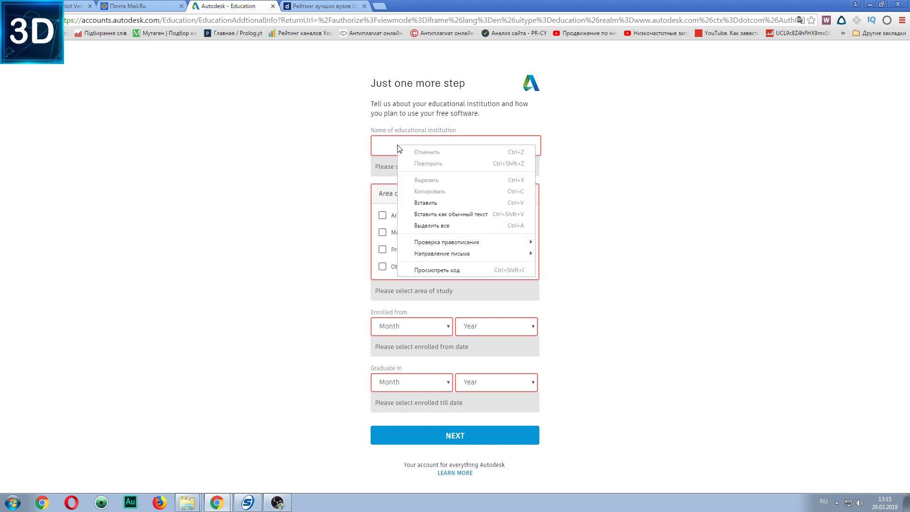
left_click(426, 202)
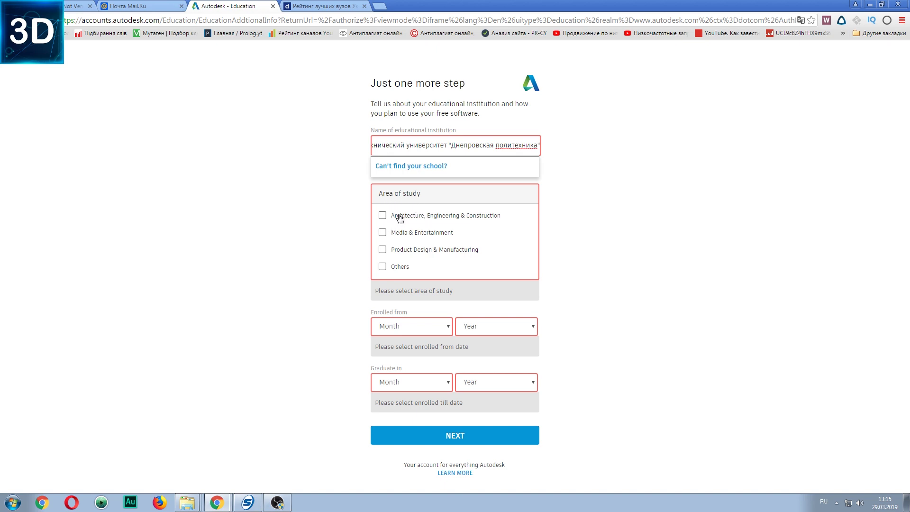
left_click(560, 222)
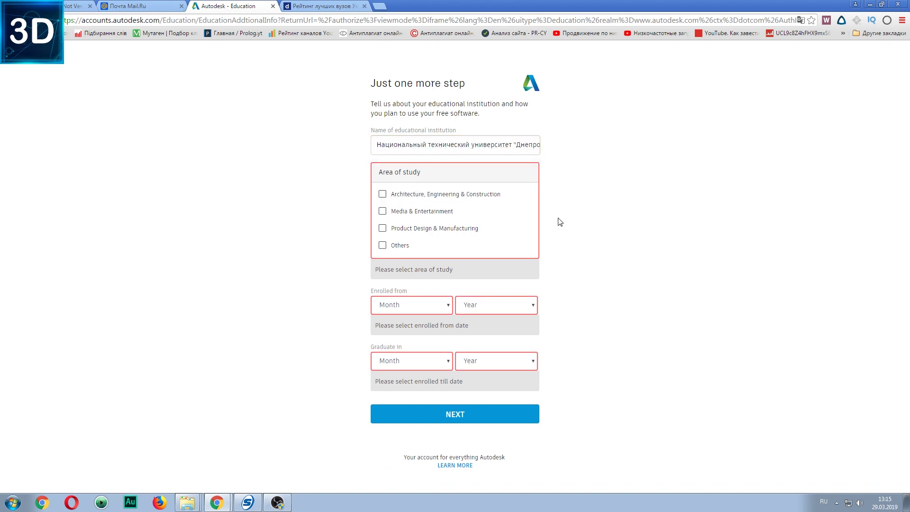
left_click(381, 194)
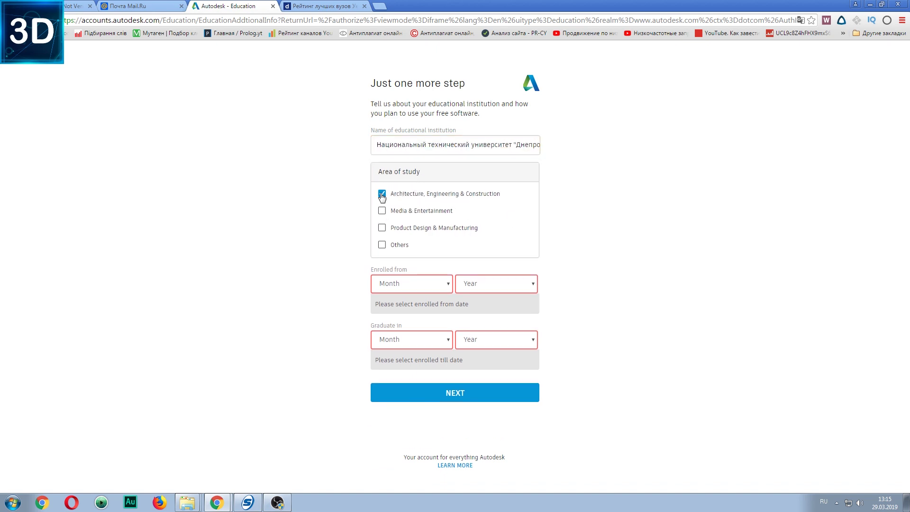
Set enrollment to March 2013 and graduation to January 2019, then submit.
left_click(406, 284)
left_click(407, 328)
left_click(490, 284)
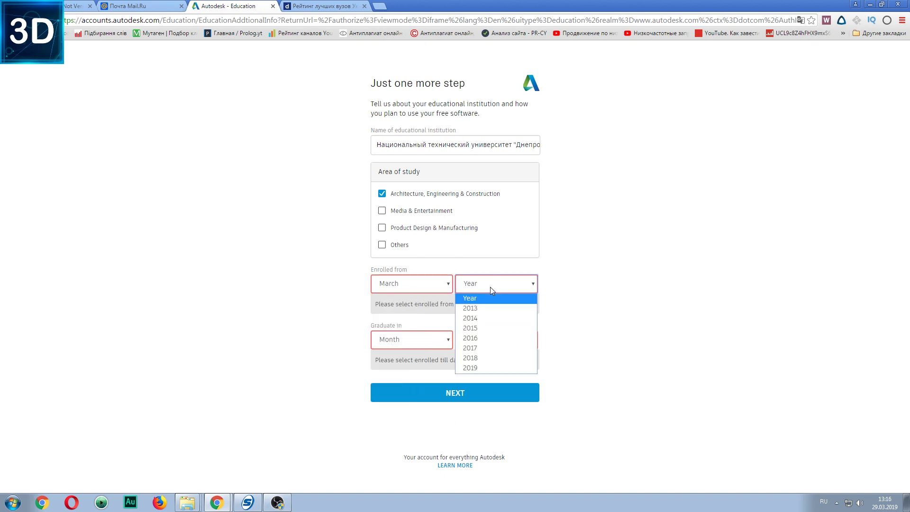
left_click(493, 318)
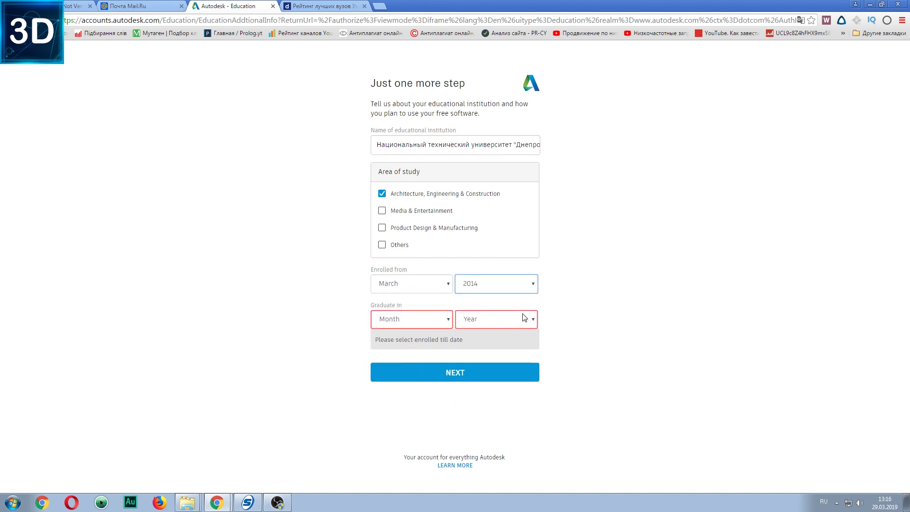
left_click(494, 284)
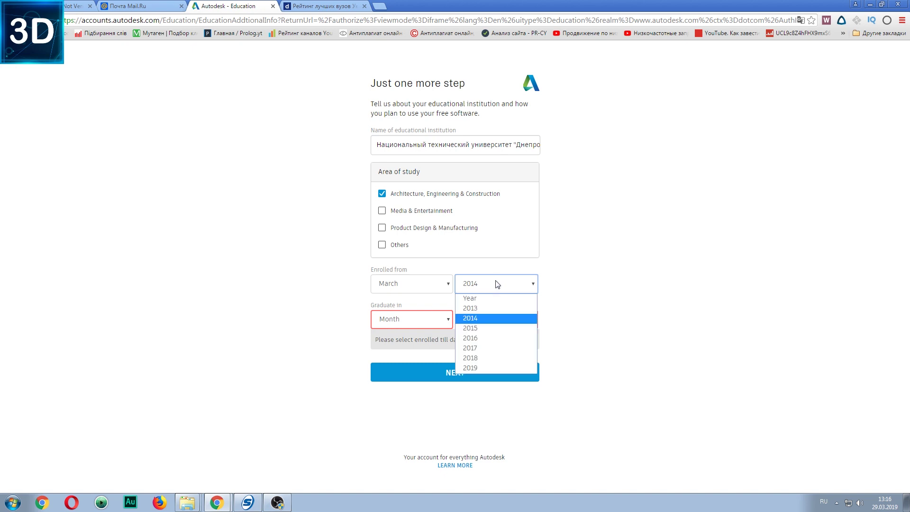
left_click(474, 307)
left_click(405, 321)
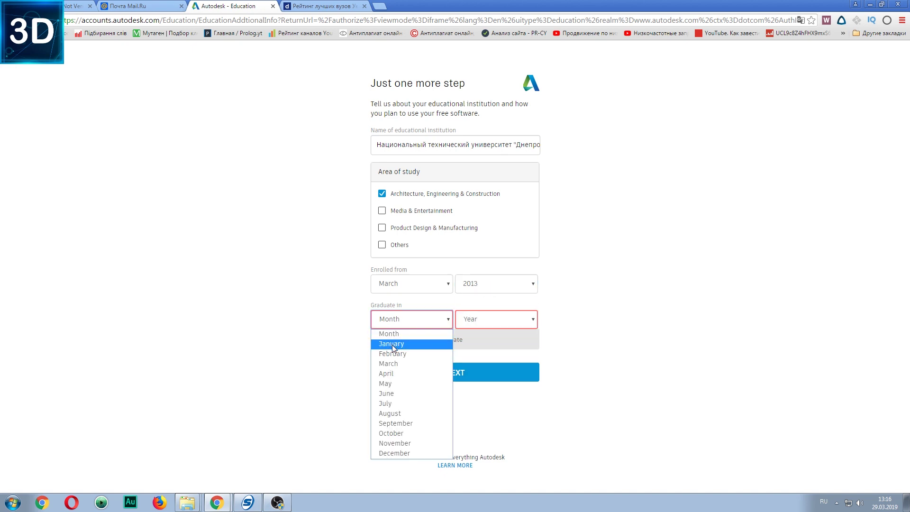
left_click(406, 344)
left_click(480, 321)
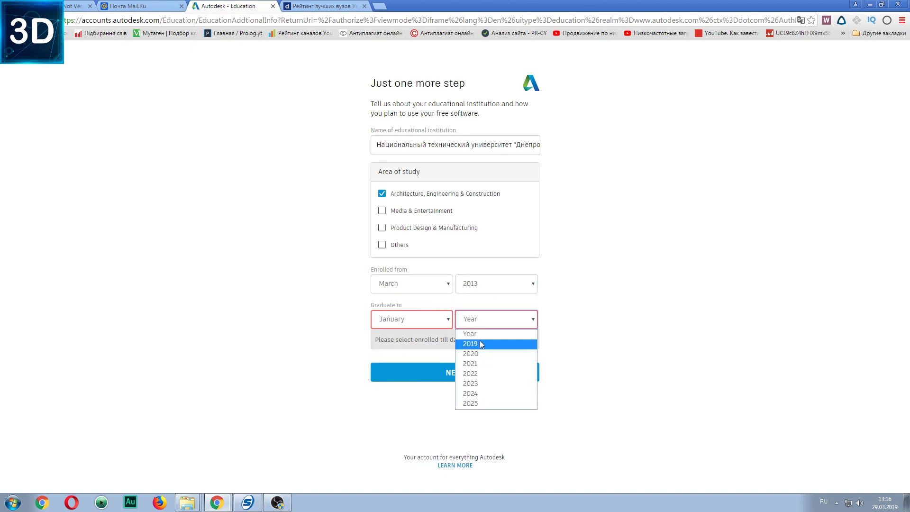
left_click(472, 335)
left_click(481, 324)
left_click(474, 343)
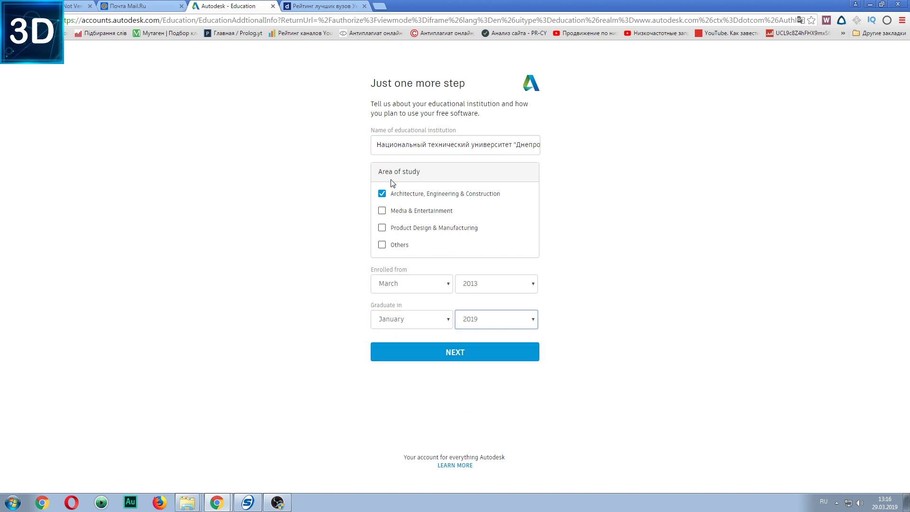
left_click(493, 351)
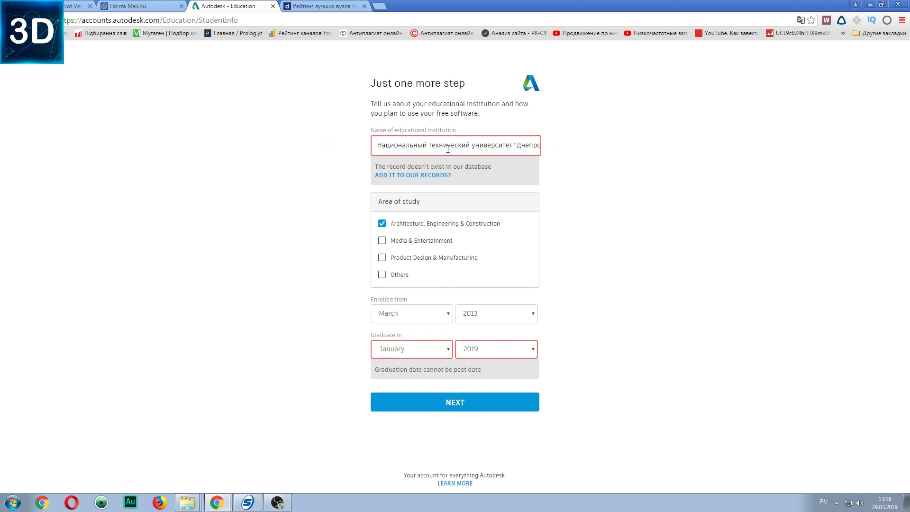
Start adding the university as a new institution record with its pasted name.
left_click(411, 176)
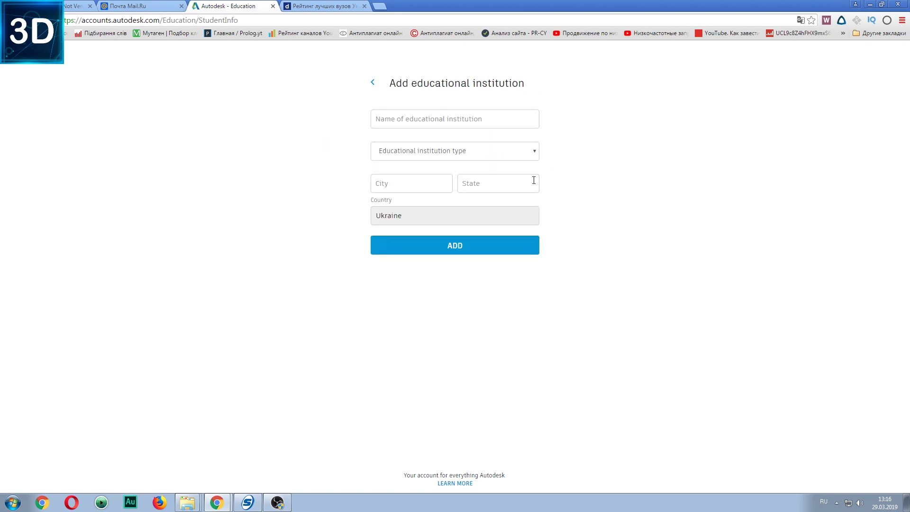
left_click(419, 155)
left_click(419, 166)
left_click(393, 122)
right_click(397, 125)
left_click(409, 180)
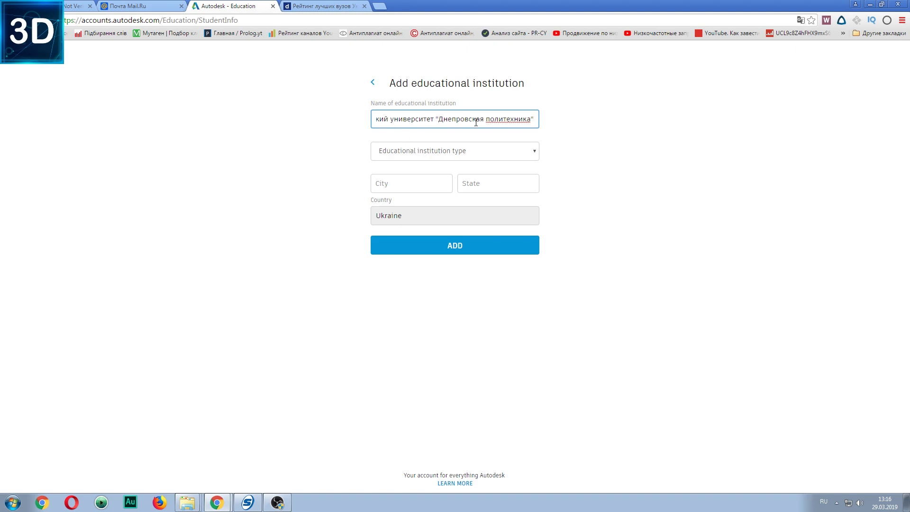
left_click(304, 6)
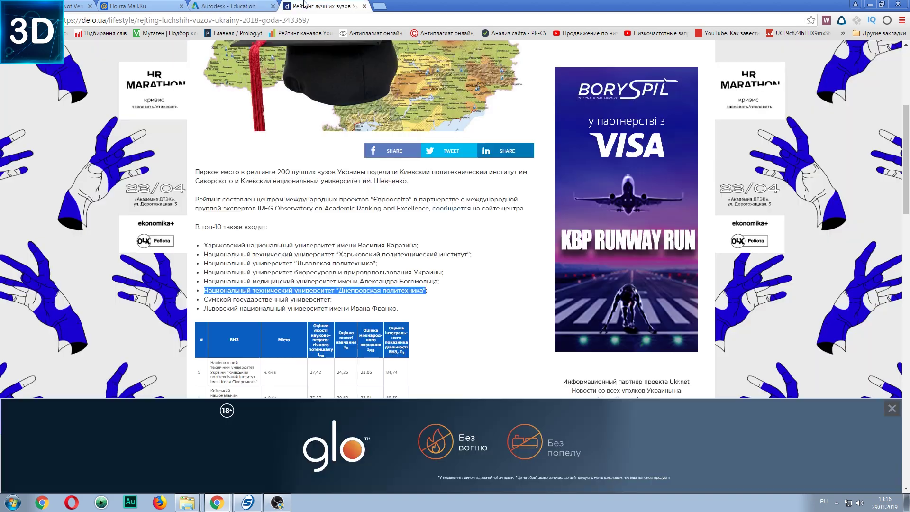
left_click(233, 6)
left_click(387, 154)
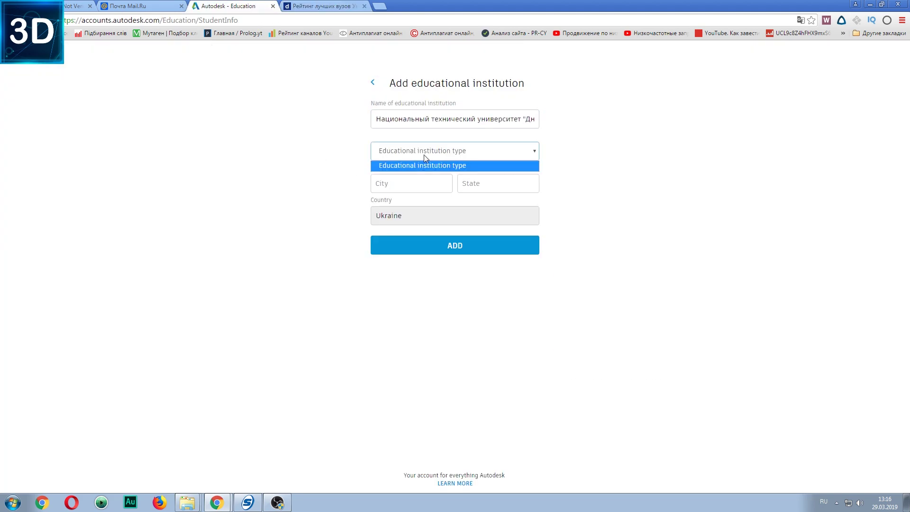
left_click(433, 166)
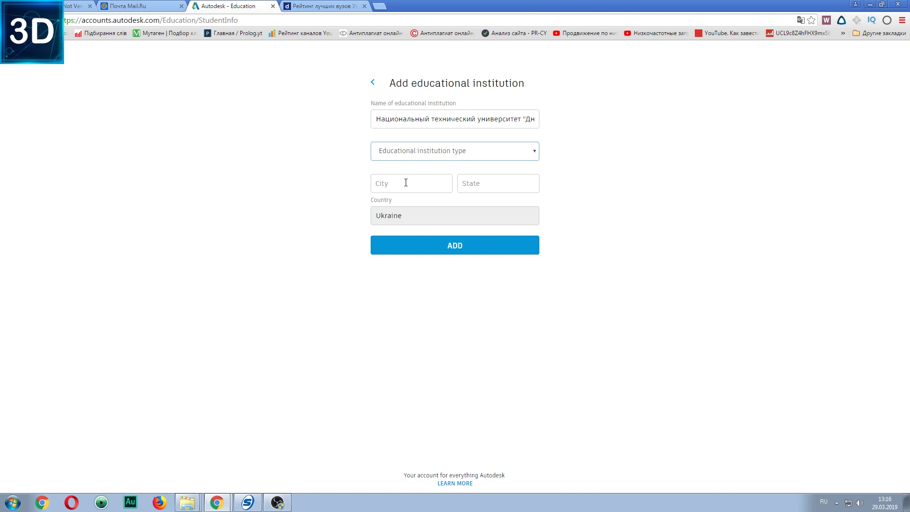
left_click(534, 151)
left_click(412, 167)
Fill in the institution's city and state fields and try to add it.
left_click(398, 189)
type("Днепр")
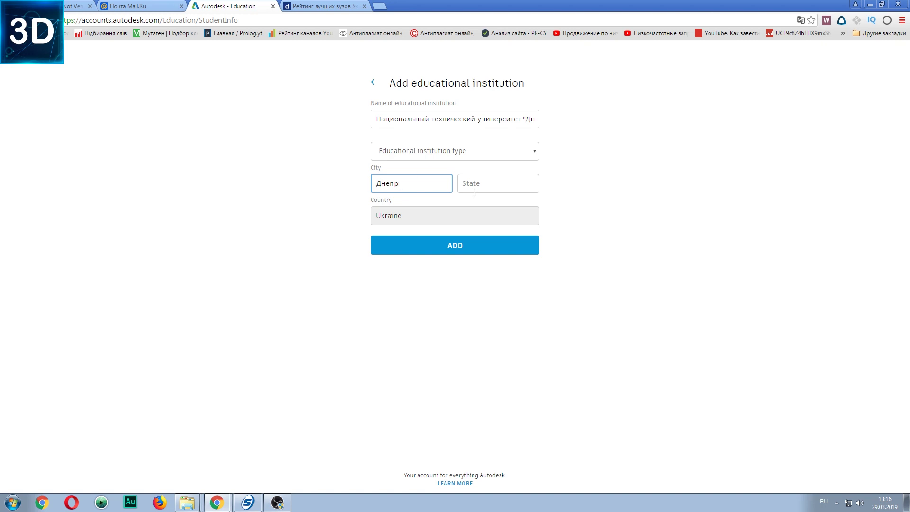
left_click(491, 189)
left_click(481, 247)
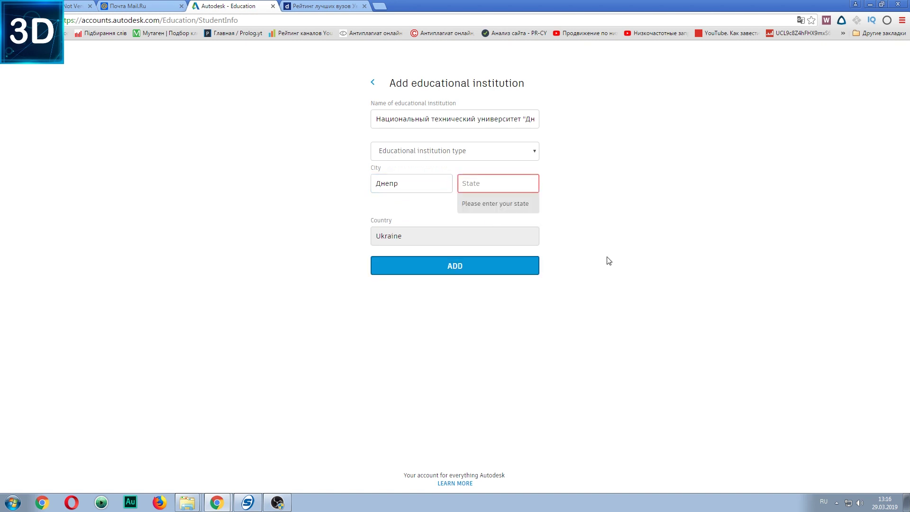
left_click(491, 189)
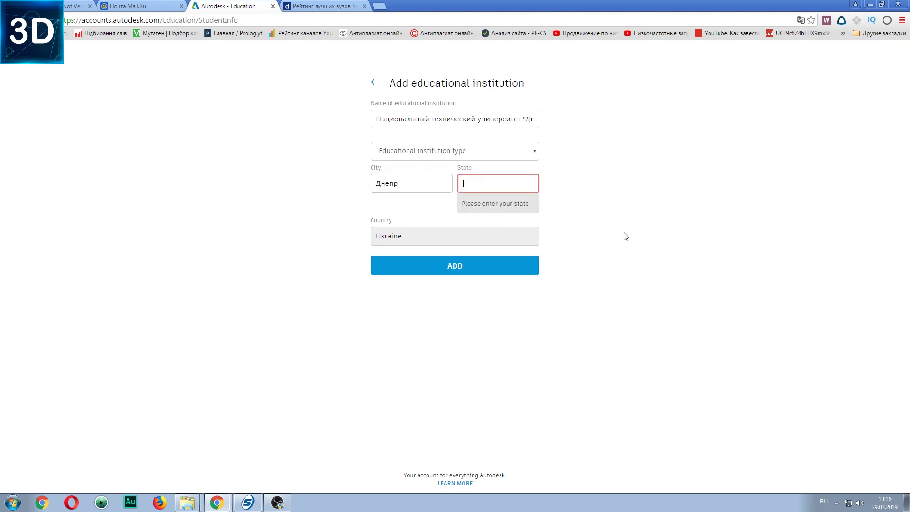
Enter state Днепр, add the institution, and resubmit with graduation year 2020.
type("Днепр")
left_click(418, 248)
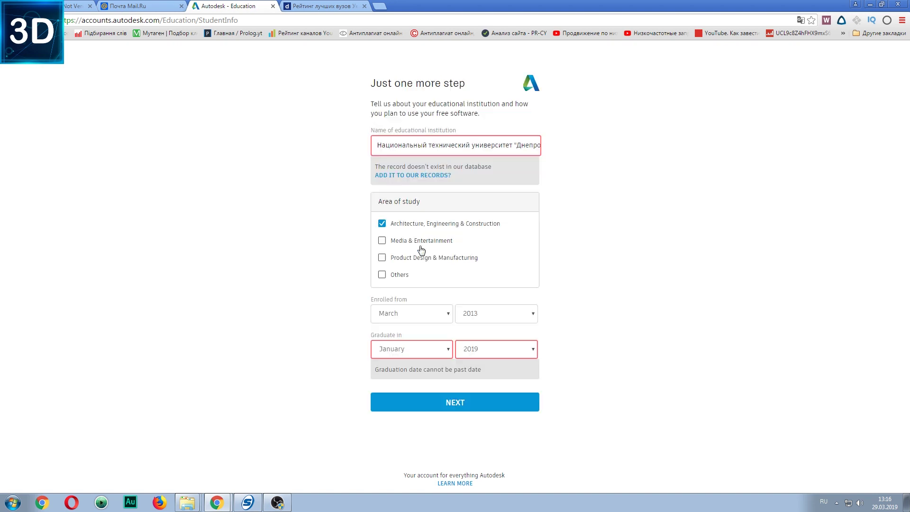
left_click(402, 352)
left_click(396, 364)
left_click(482, 355)
left_click(479, 385)
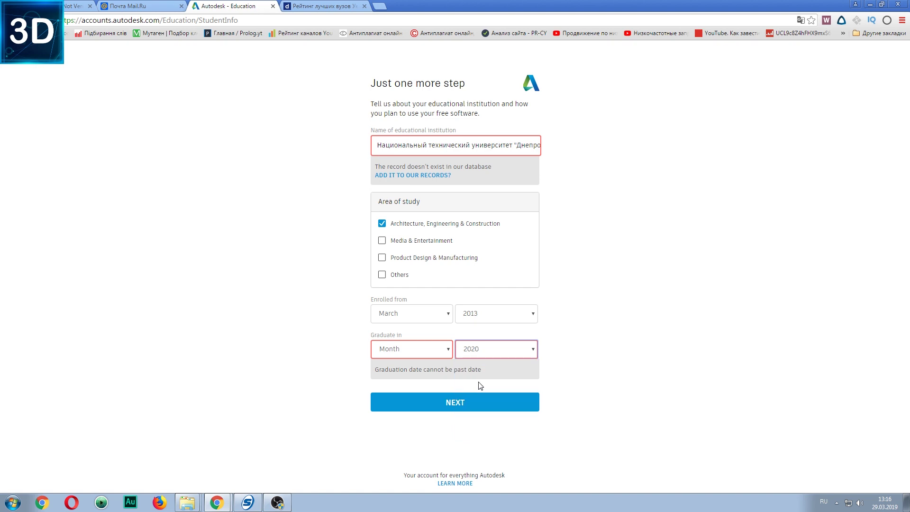
left_click(540, 401)
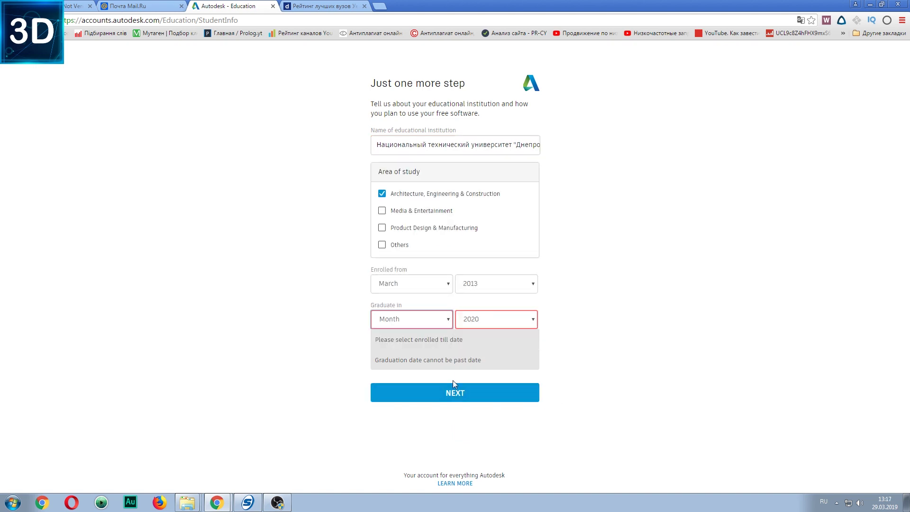
Set enrolment year to 2018 and graduation to February 2023, then submit.
left_click(461, 320)
left_click(485, 331)
left_click(487, 324)
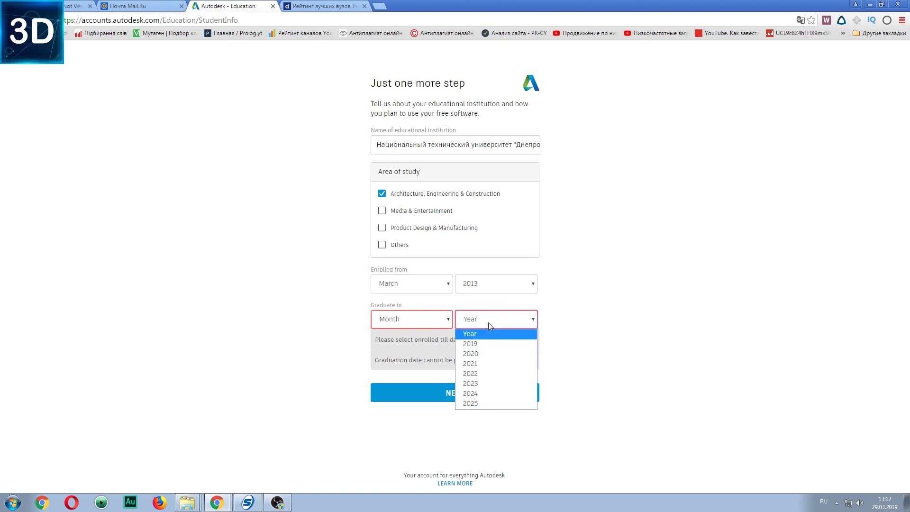
left_click(490, 382)
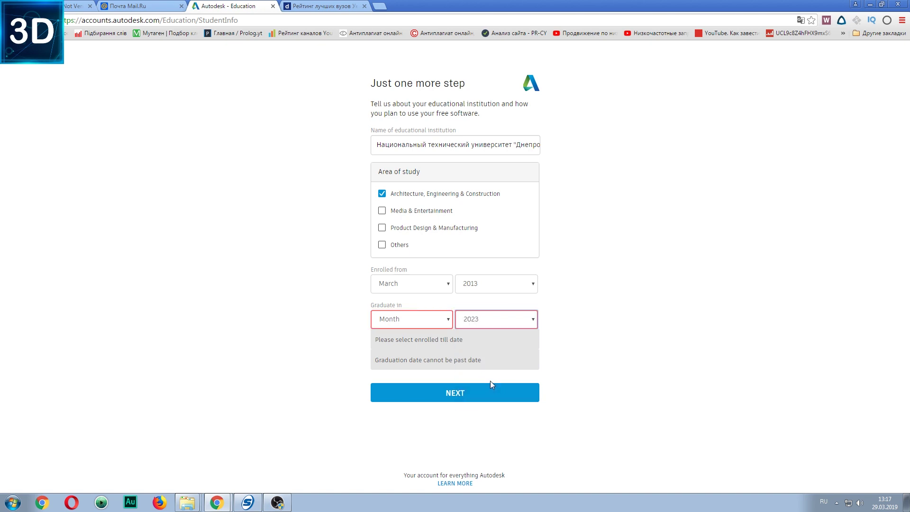
left_click(485, 288)
left_click(473, 357)
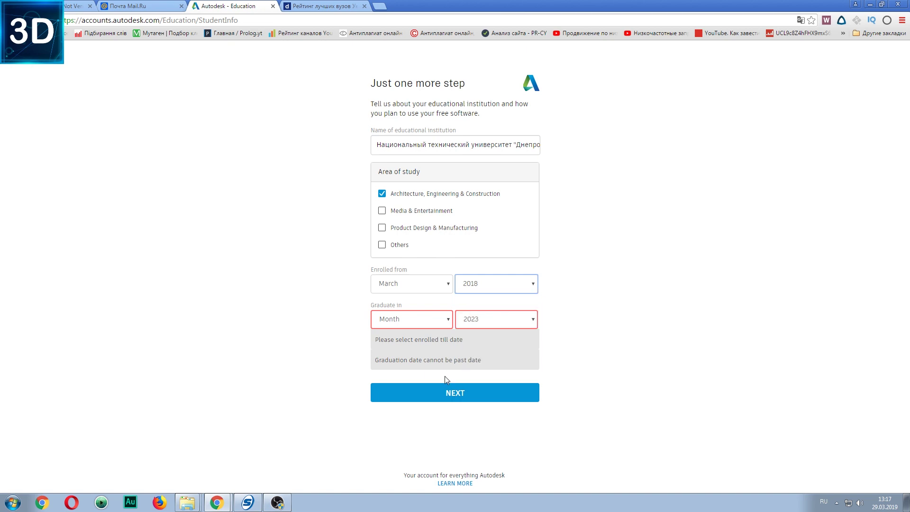
left_click(600, 386)
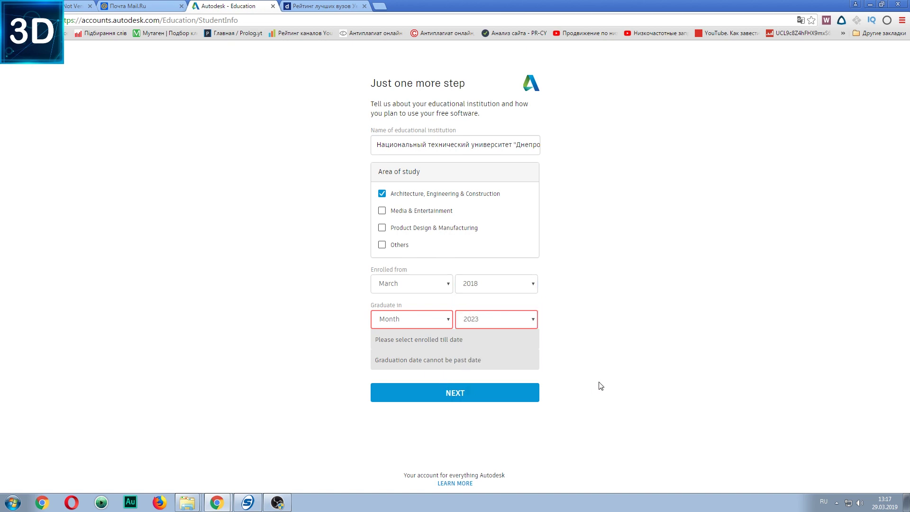
left_click(514, 393)
left_click(411, 319)
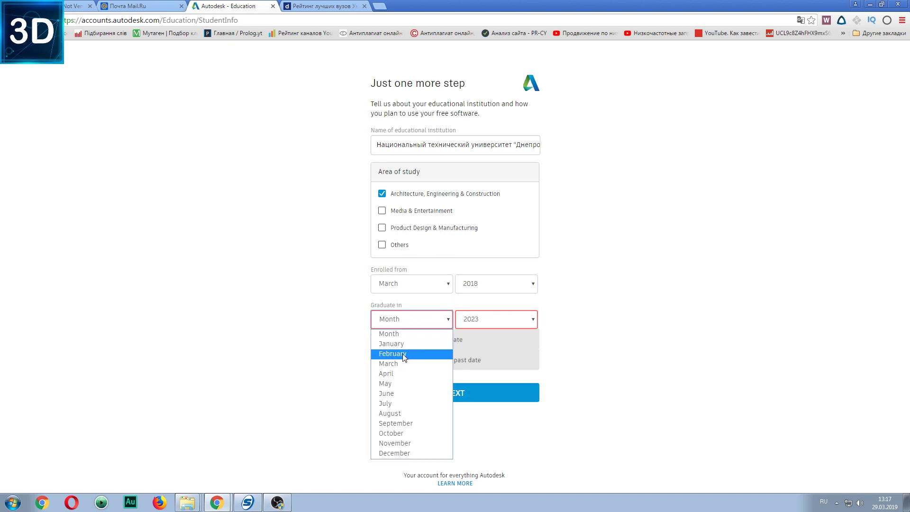
left_click(402, 359)
left_click(530, 358)
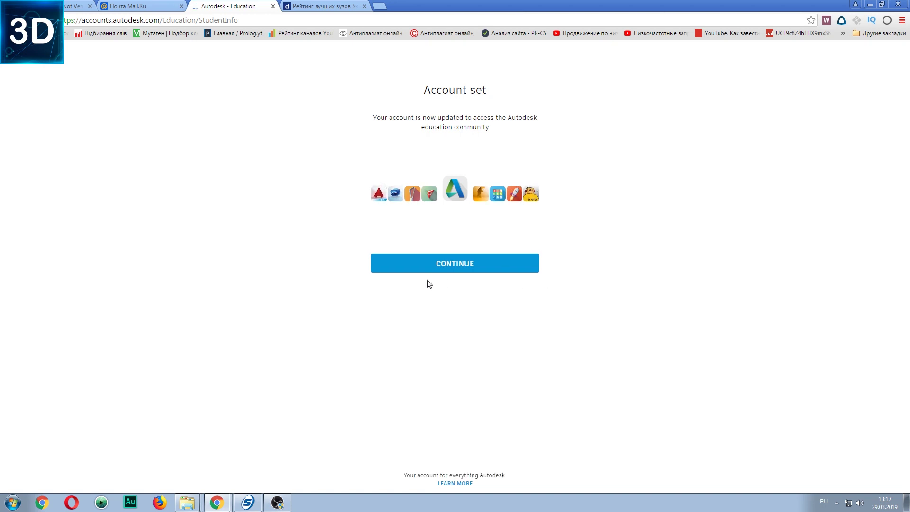
Continue past the account confirmation to the 3ds Max download page, briefly checking the mail tab.
left_click(489, 268)
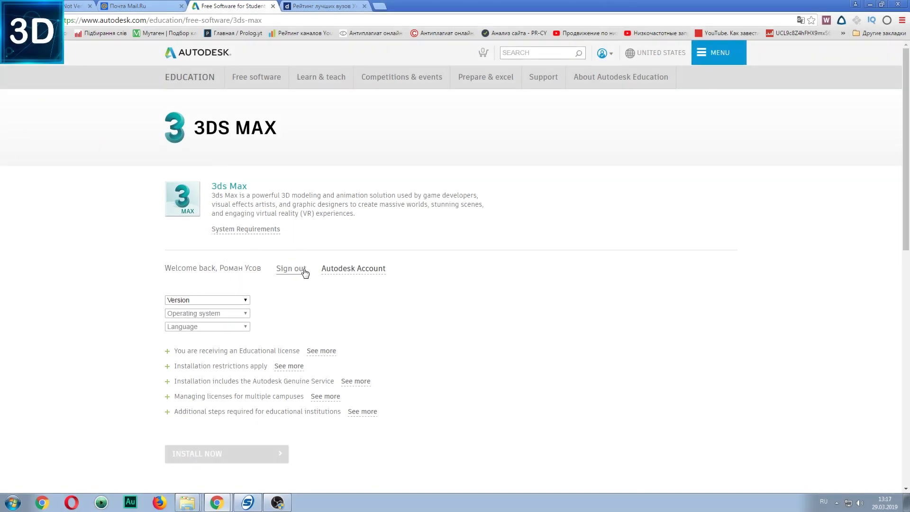
left_click(128, 5)
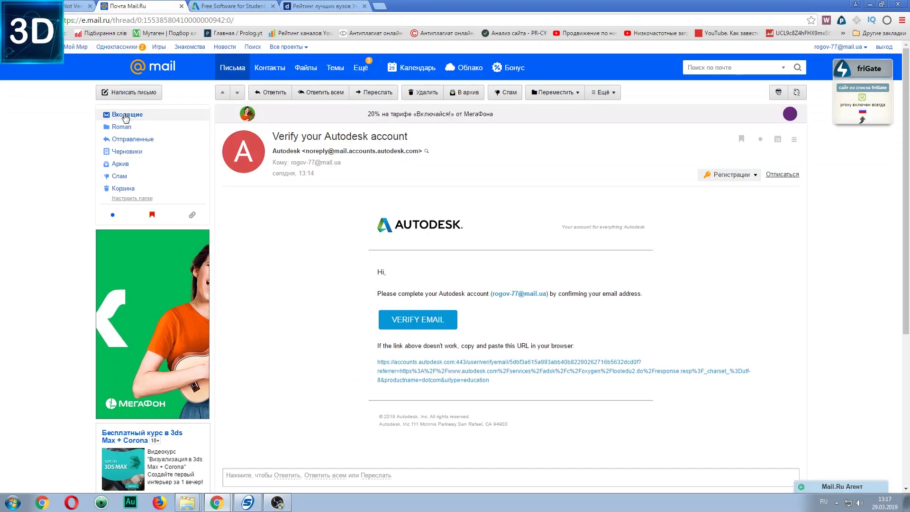
left_click(125, 114)
left_click(267, 6)
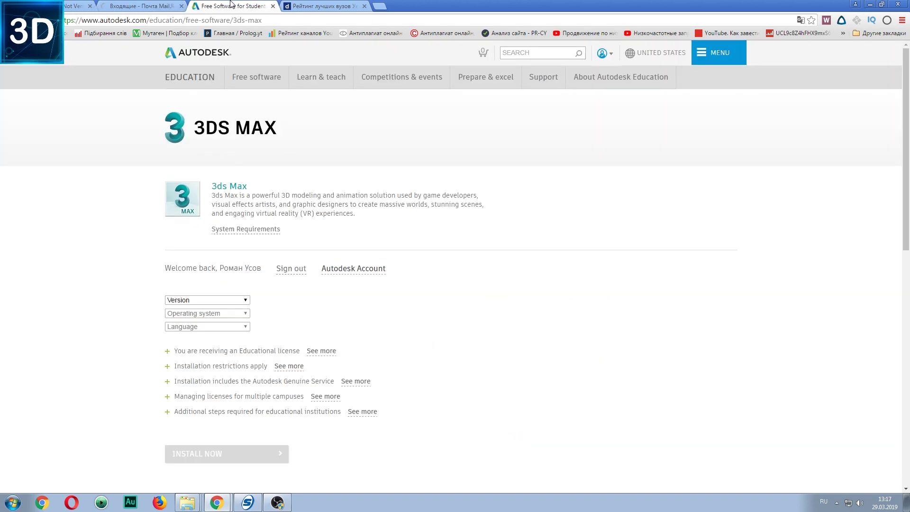
left_click(137, 6)
left_click(231, 5)
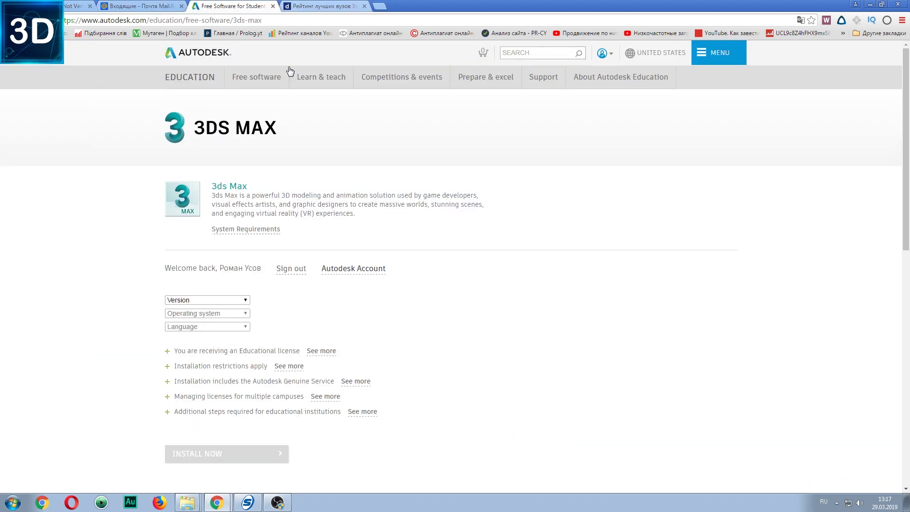
Choose 3ds Max 2016 as the version to download.
left_click(245, 300)
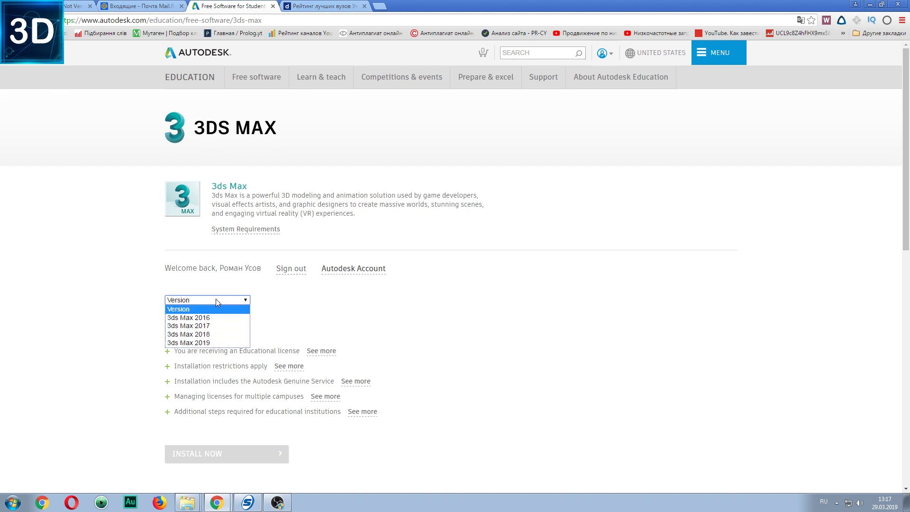
left_click(438, 300)
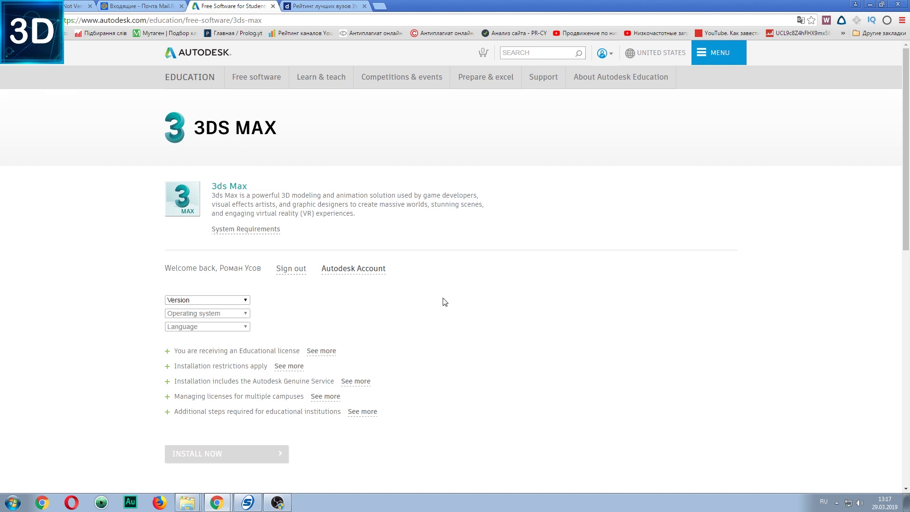
left_click(201, 299)
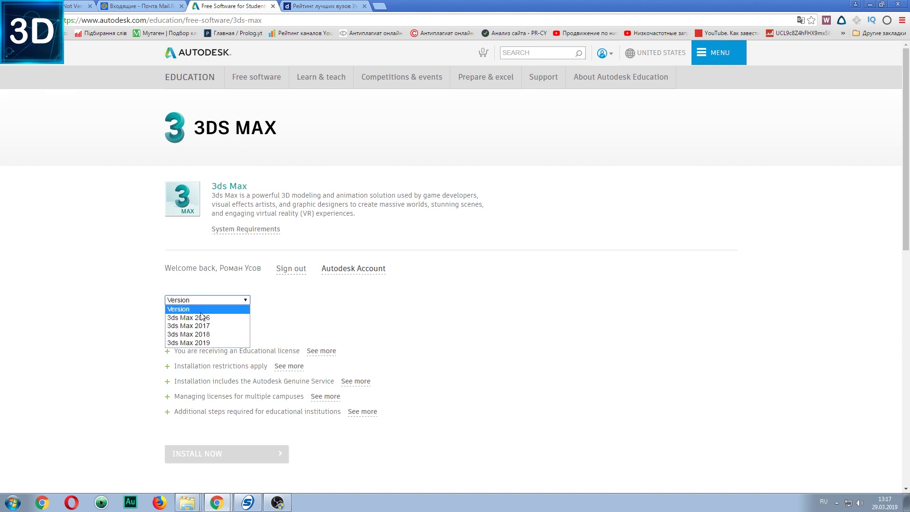
left_click(204, 314)
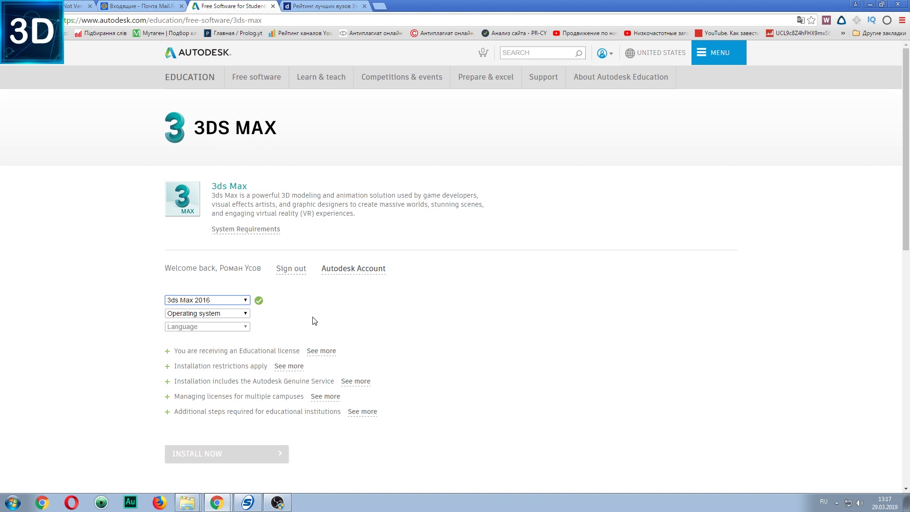
left_click(210, 301)
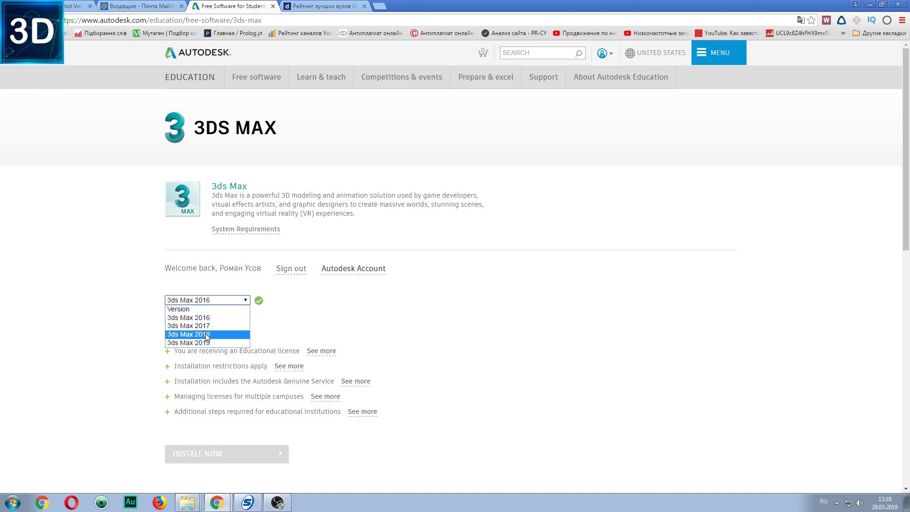
left_click(392, 316)
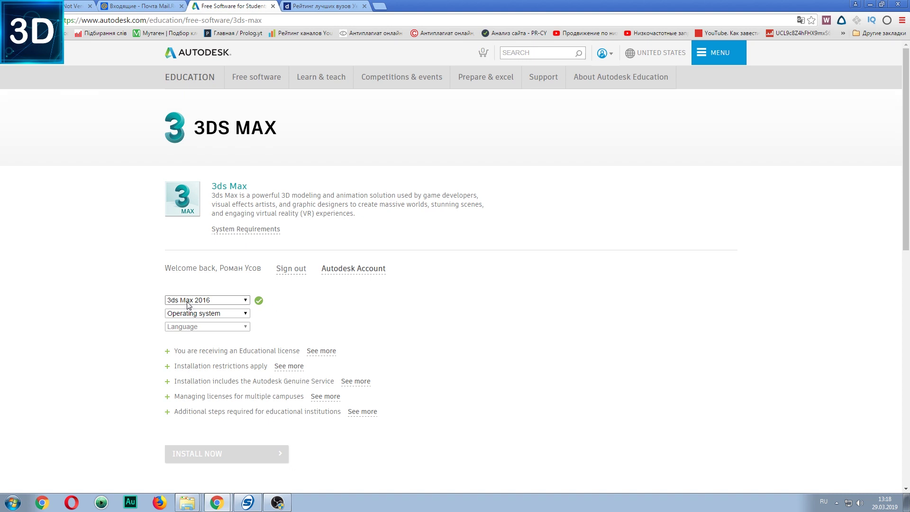
Set the operating system to Windows 64-bit and the language to English.
left_click(245, 315)
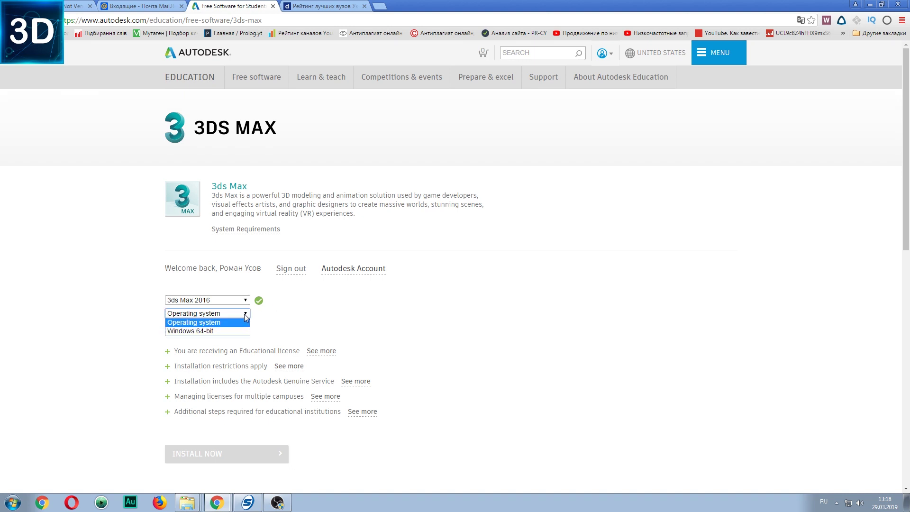
left_click(196, 331)
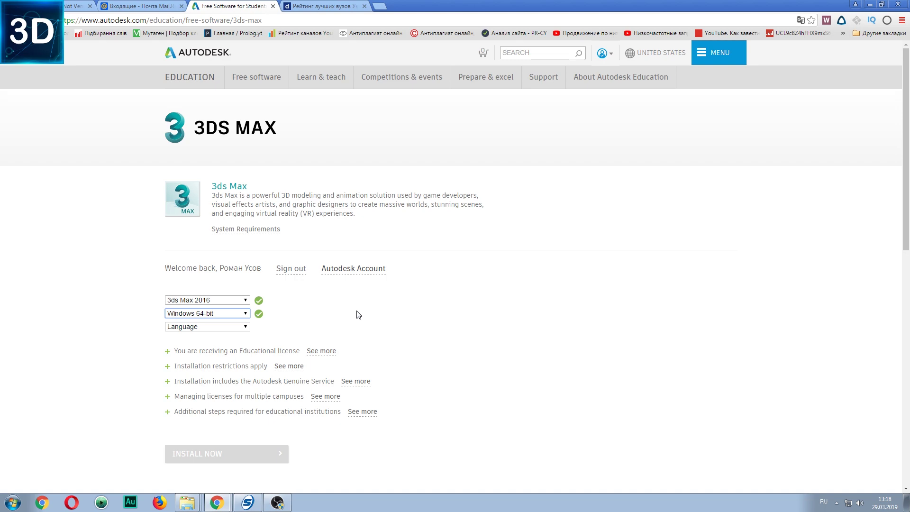
left_click(241, 327)
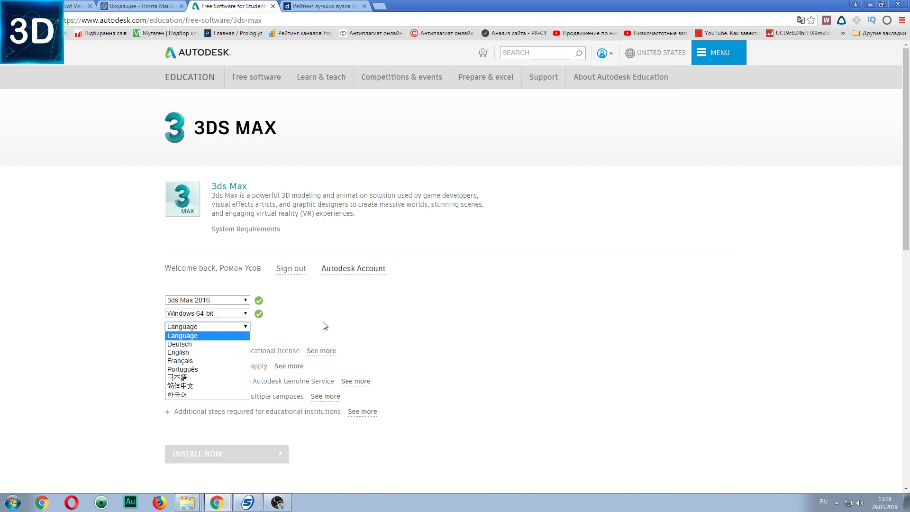
left_click(210, 353)
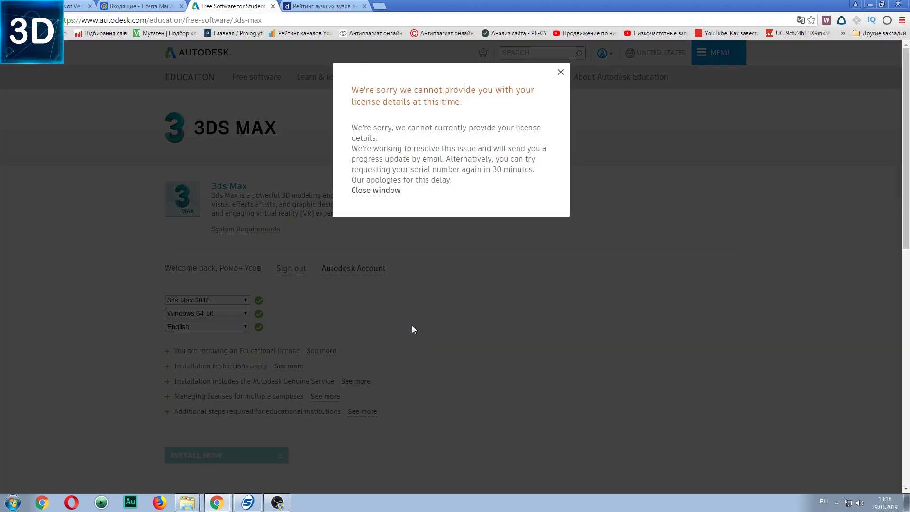
Dismiss the licence error and accept the 3ds Max 2016 licence and services agreement.
left_click(413, 327)
left_click(207, 361)
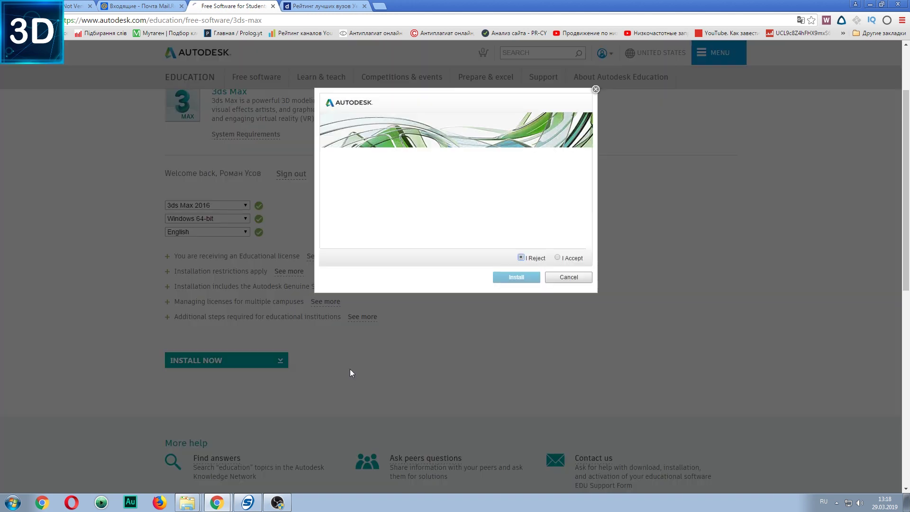
left_click(557, 257)
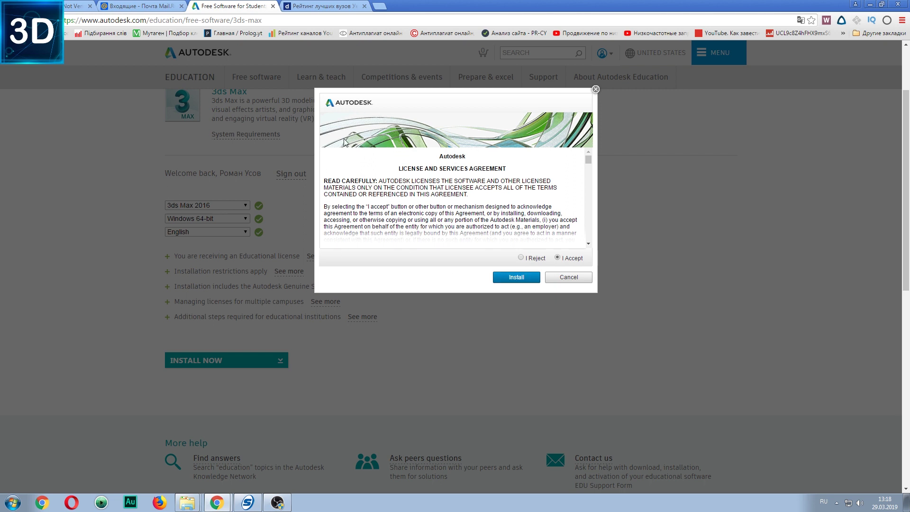
left_click(516, 275)
Download the 3ds Max 2016 installer and open the downloaded .exe file.
left_click(517, 278)
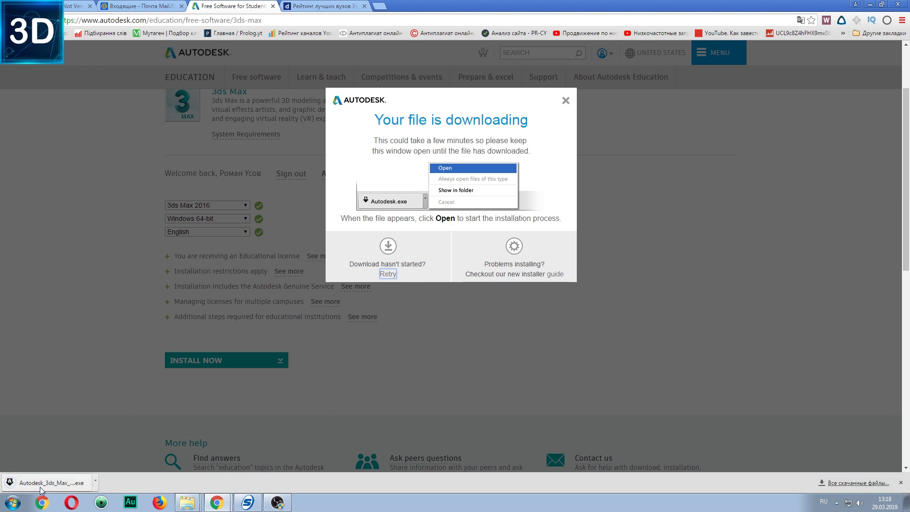
left_click(566, 100)
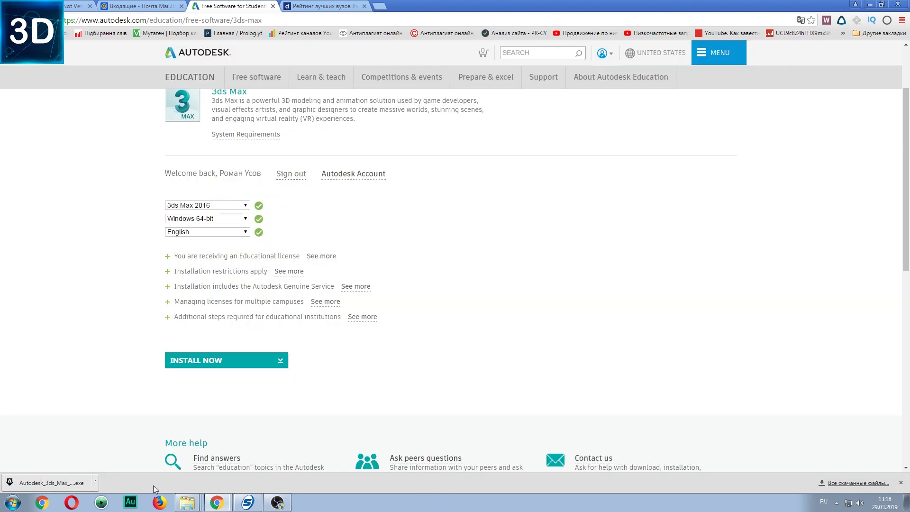
left_click(45, 484)
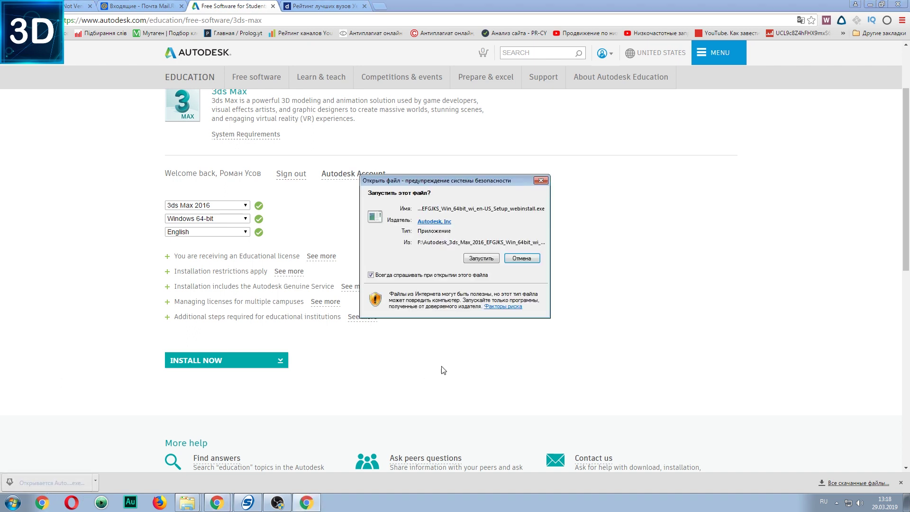
Run the downloaded web installer, close Autodesk Install Now, and bring up the local 3ds Max 2016 folder.
left_click(482, 259)
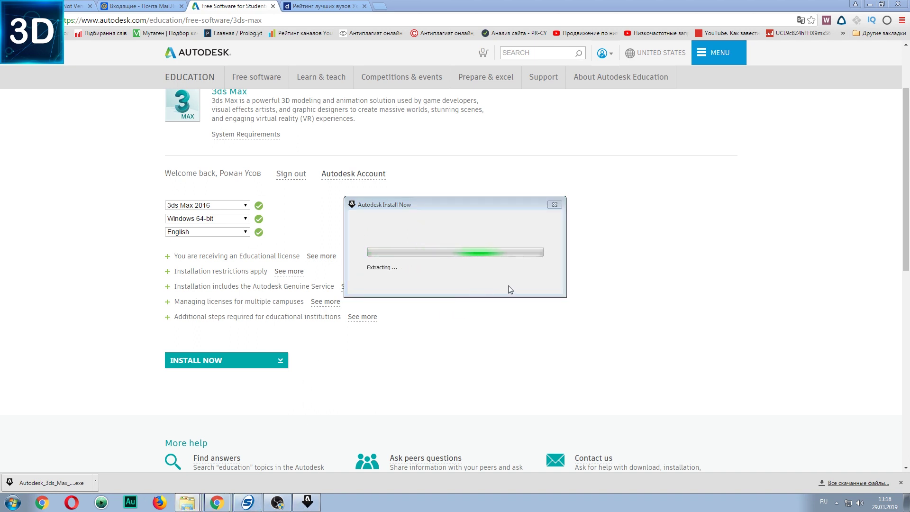
left_click(554, 205)
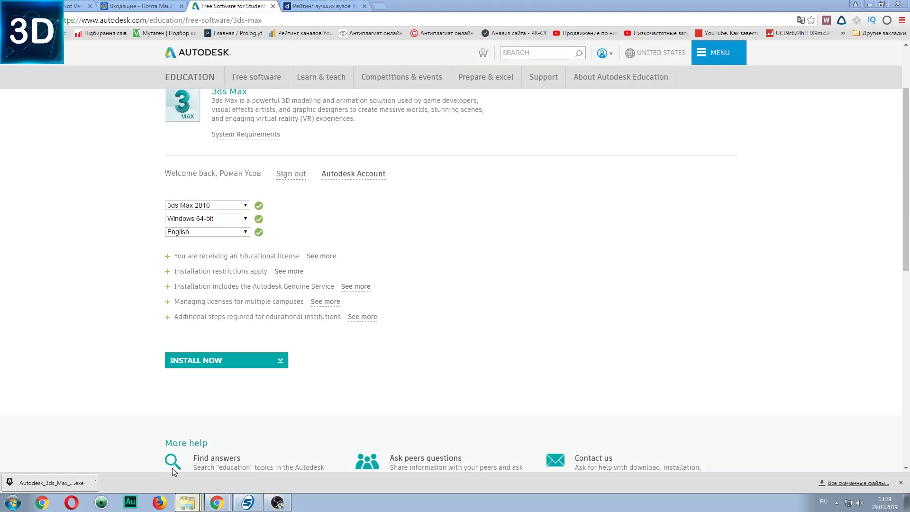
left_click(188, 502)
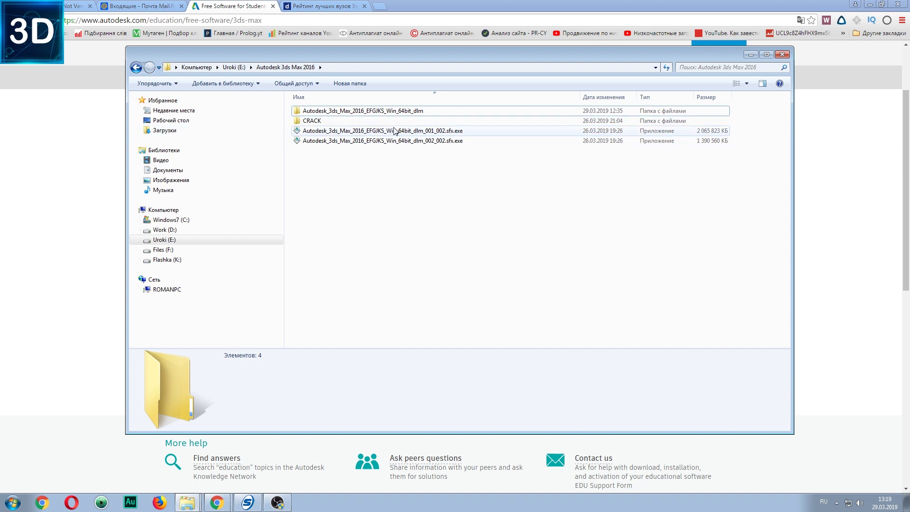
Run the part 001 self-extractor and open the extracted Autodesk_3ds_Max_2016_EFGJKS_Win_64bit_dlm folder.
left_click(294, 131)
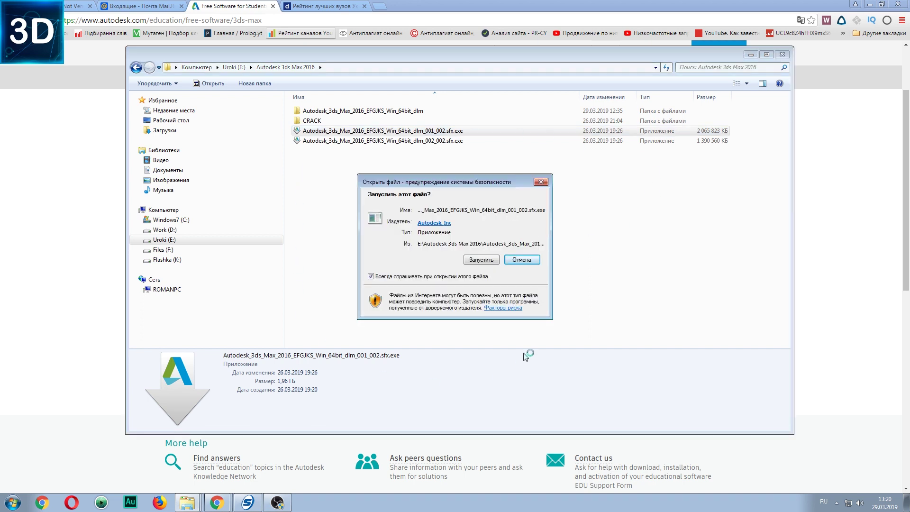
left_click(486, 263)
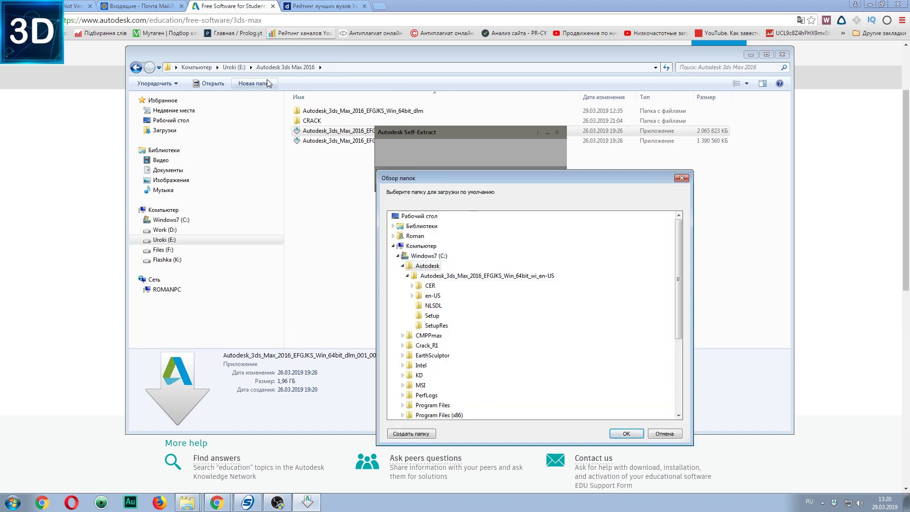
left_click(653, 436)
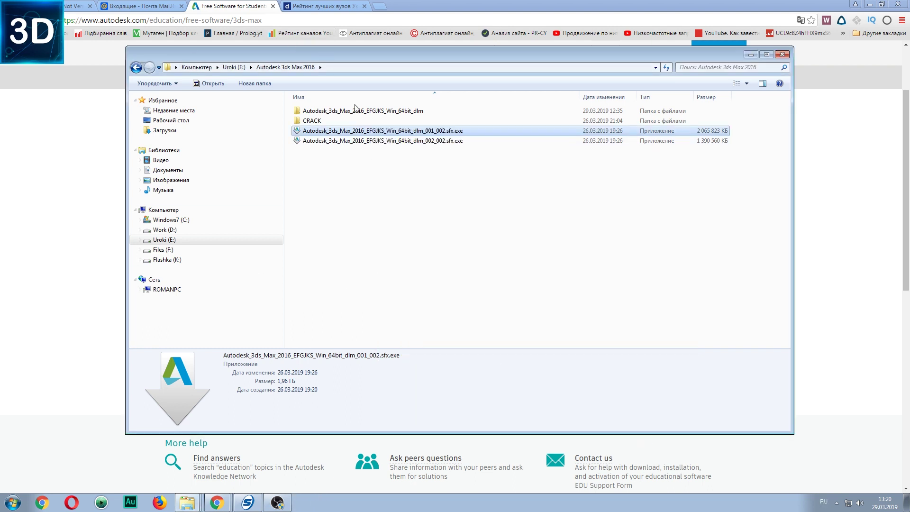
double_click(380, 112)
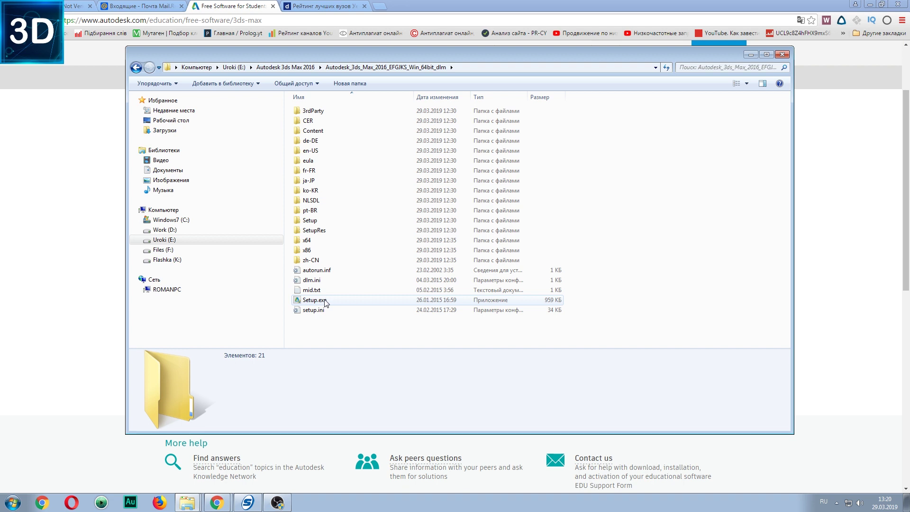
Launch Setup.exe, keep English instructions, install on this computer and accept the licence agreement.
double_click(326, 302)
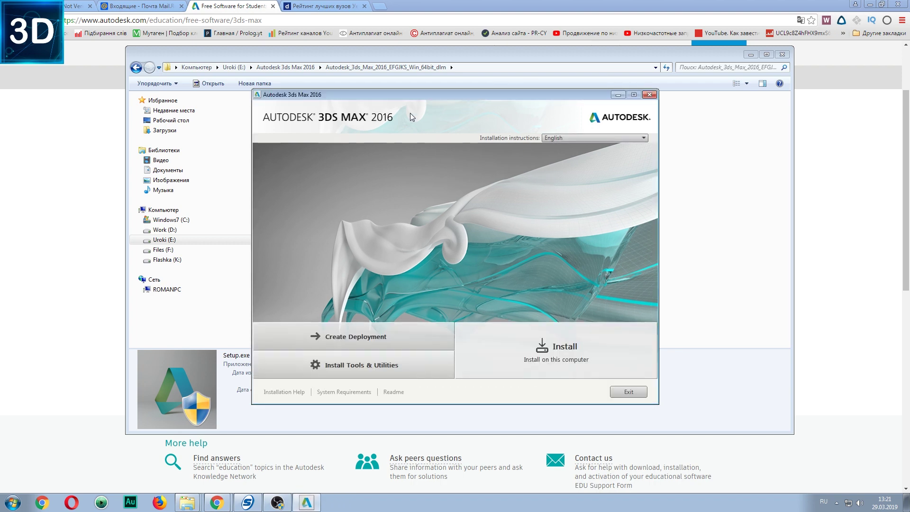
left_click(592, 137)
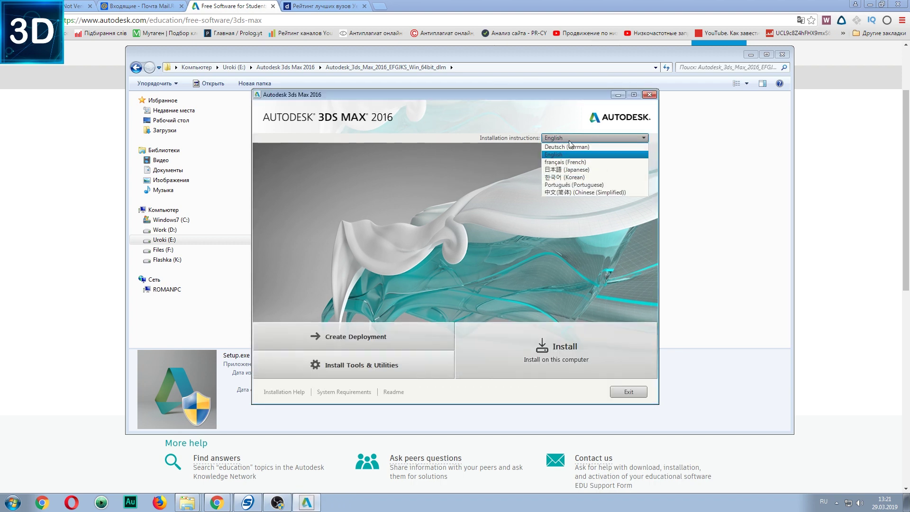
left_click(559, 155)
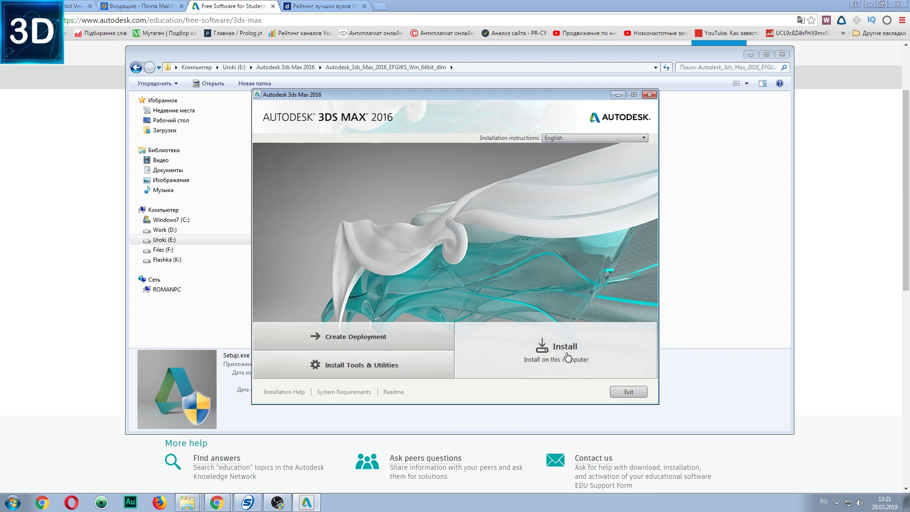
left_click(568, 356)
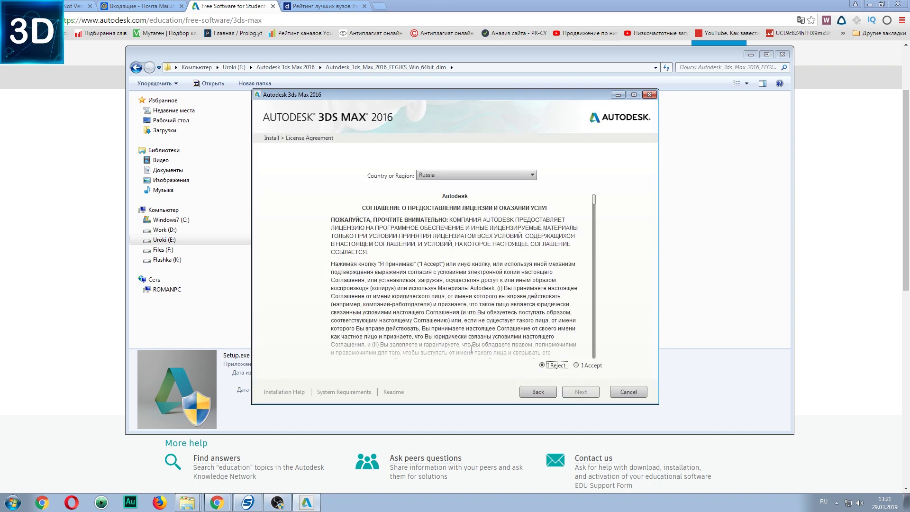
left_click(579, 366)
left_click(582, 393)
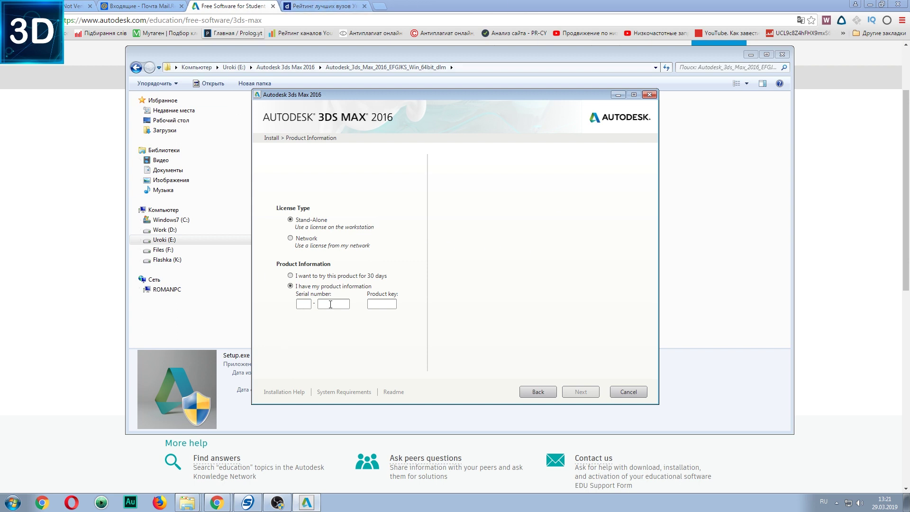
Check the Mail.ru mailbox folders, then return to the Autodesk 3ds Max page.
left_click(214, 5)
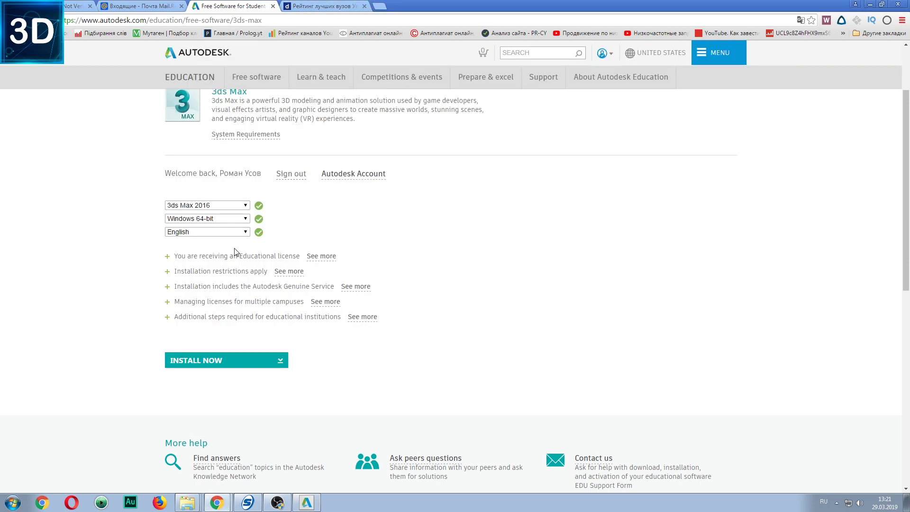
left_click(161, 6)
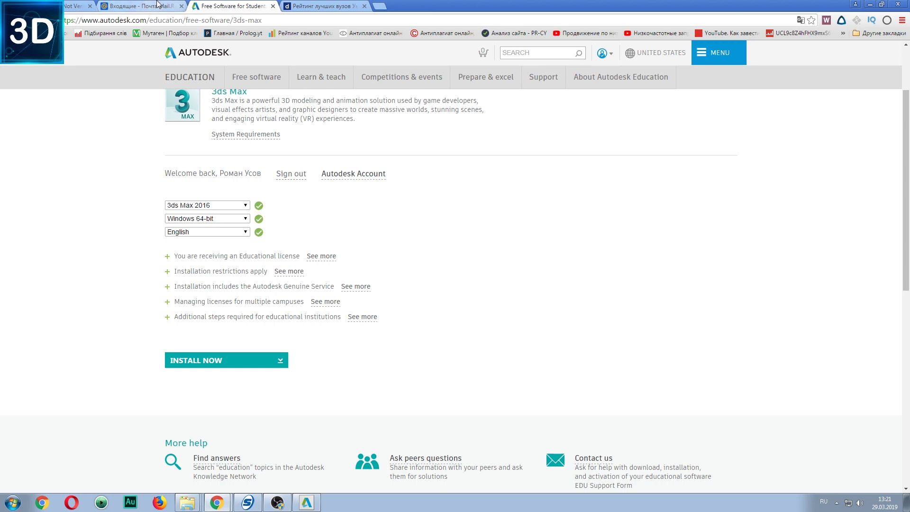
left_click(126, 127)
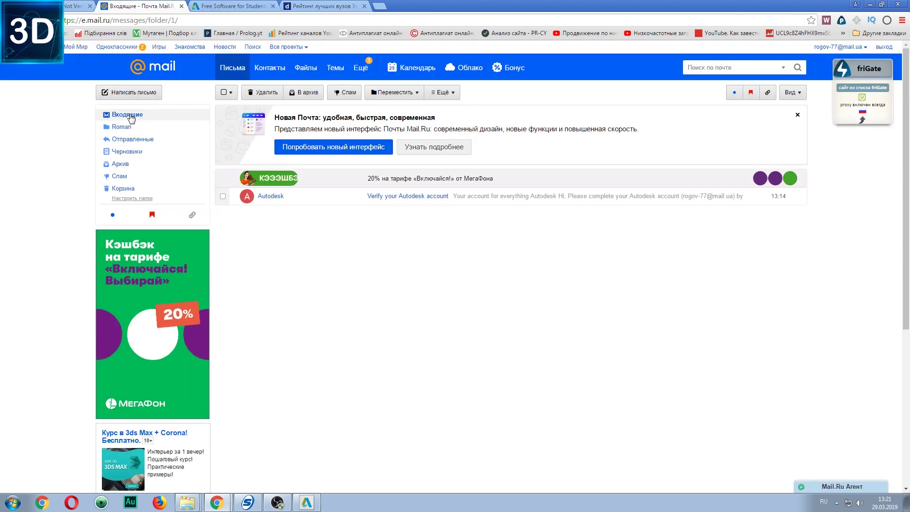
left_click(131, 117)
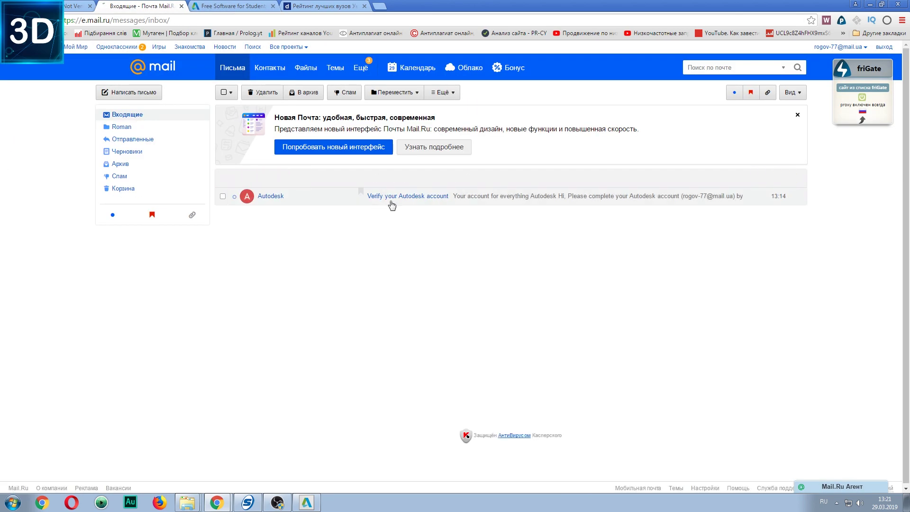
left_click(242, 6)
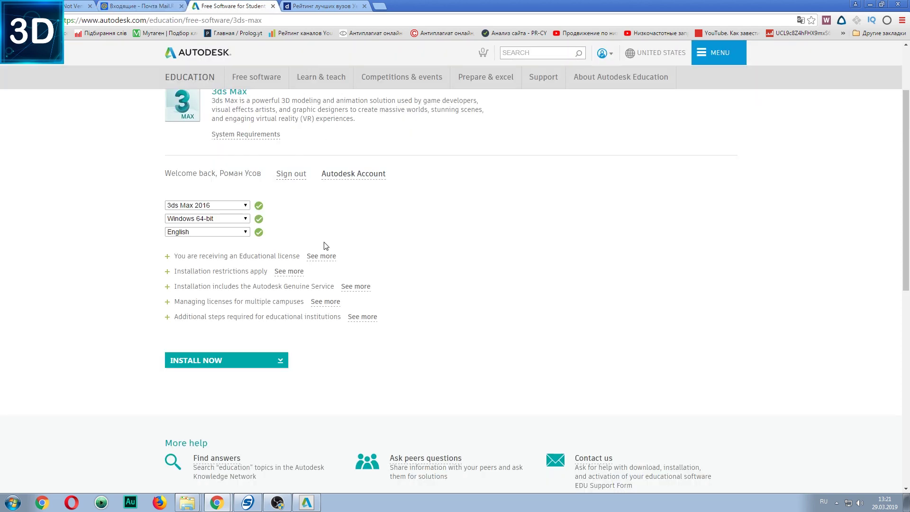
scroll(422, 239, "up", 2)
scroll(400, 329, "down", 3)
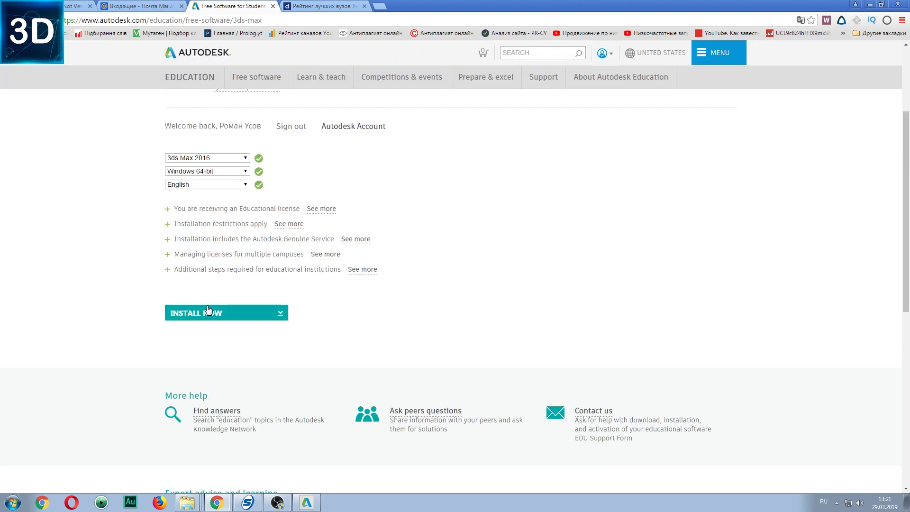
Expand the multi-campus licence note, review the Autodesk verification email, and return to Autodesk.
left_click(336, 256)
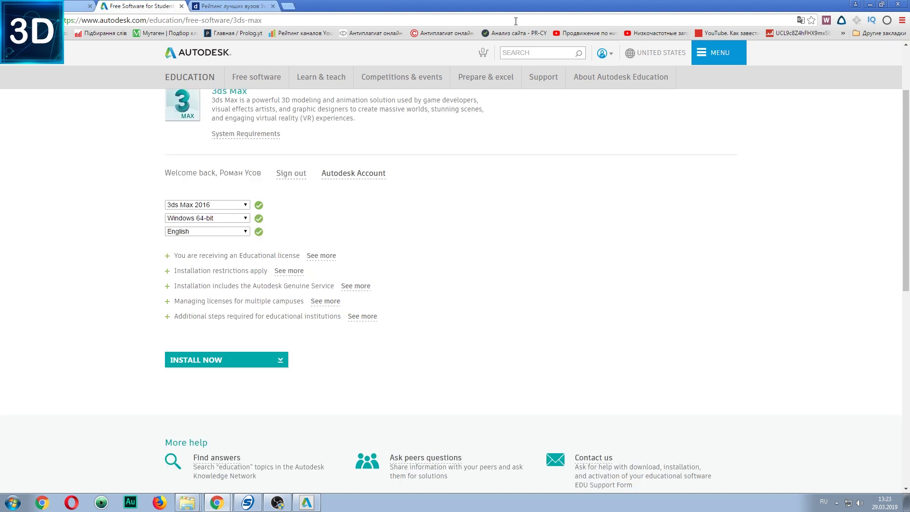
scroll(327, 175, "up", 2)
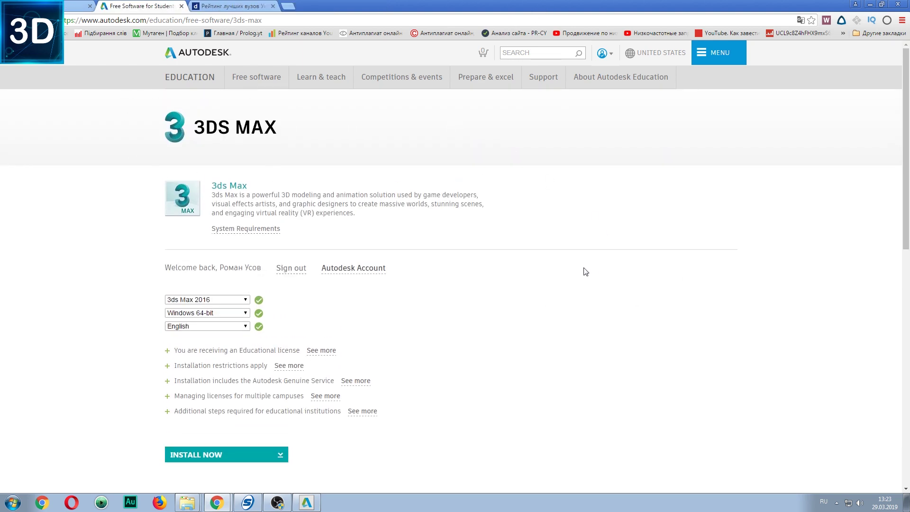
left_click(78, 5)
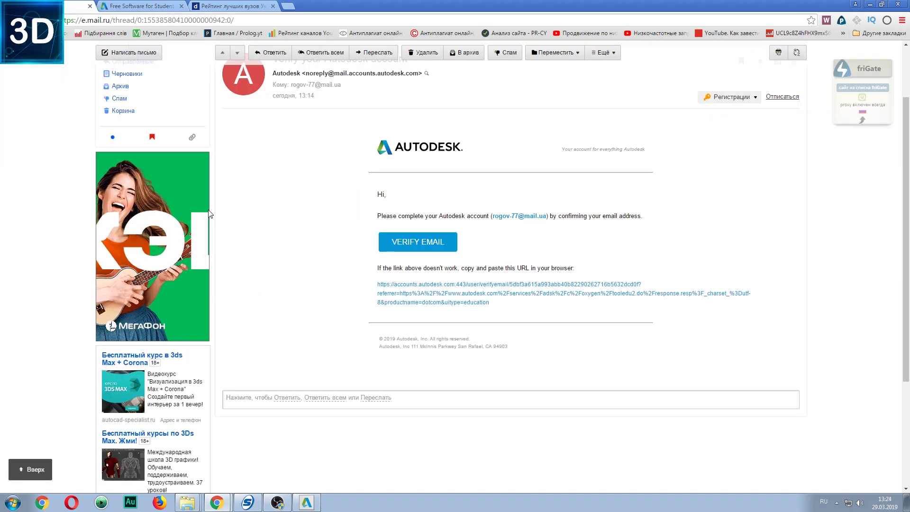
scroll(210, 214, "up", 2)
key("alt+Left")
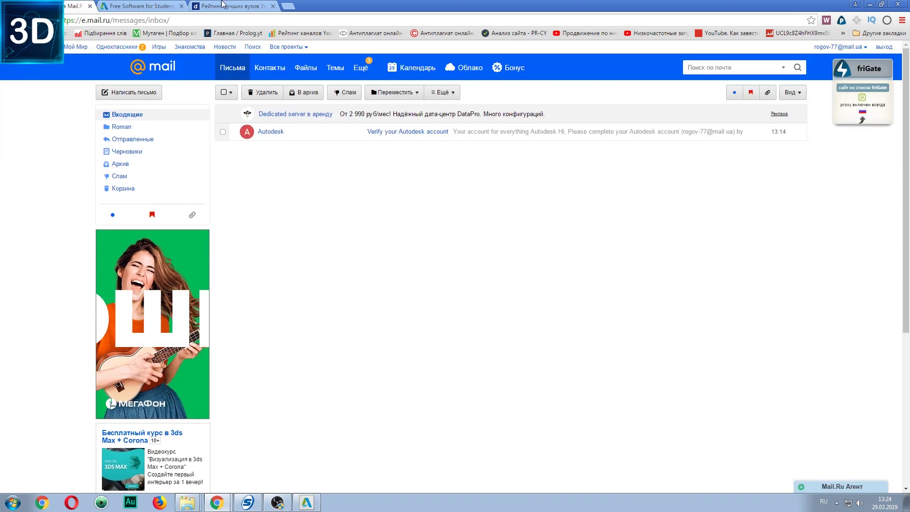
left_click(156, 6)
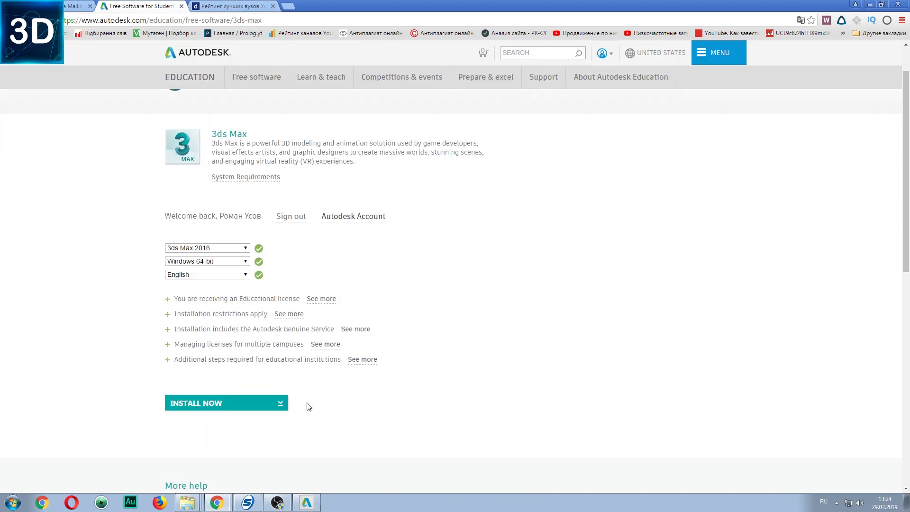
scroll(309, 406, "down", 1)
Enter the serial number and product key in the installer, then continue to Configure Installation.
left_click(306, 503)
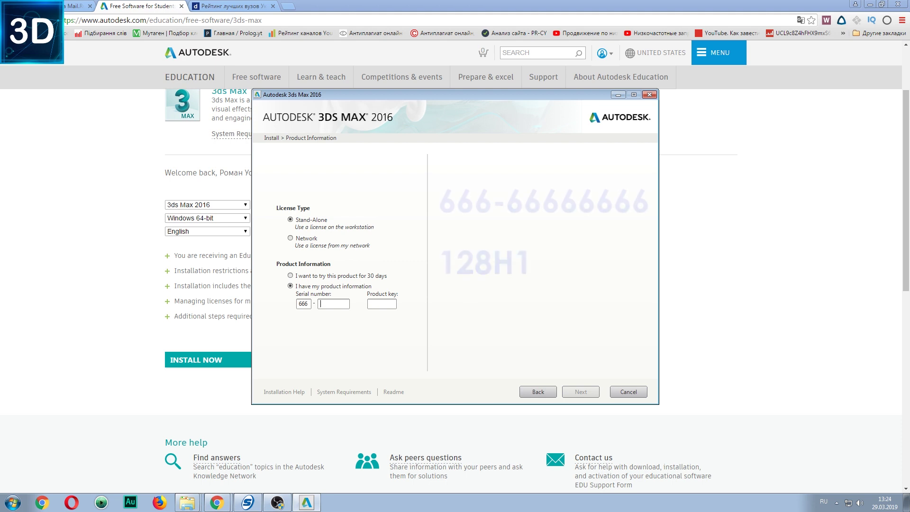
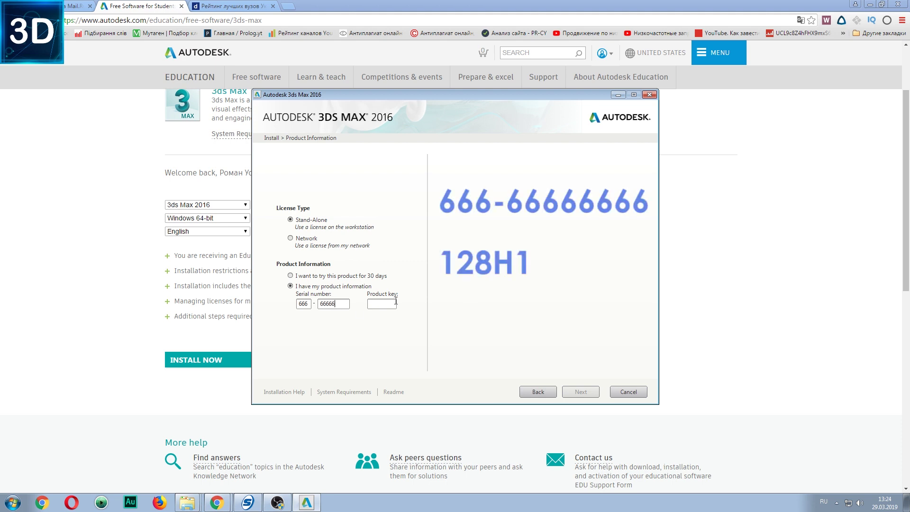
left_click(388, 306)
left_click_drag(322, 303, 350, 304)
left_click(341, 303)
left_click(378, 304)
type("2")
type("8H")
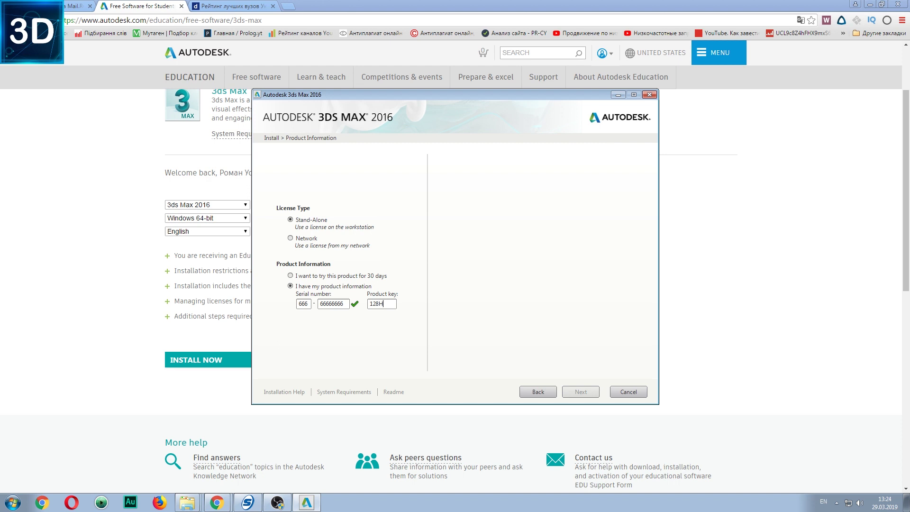
type("1")
left_click(581, 392)
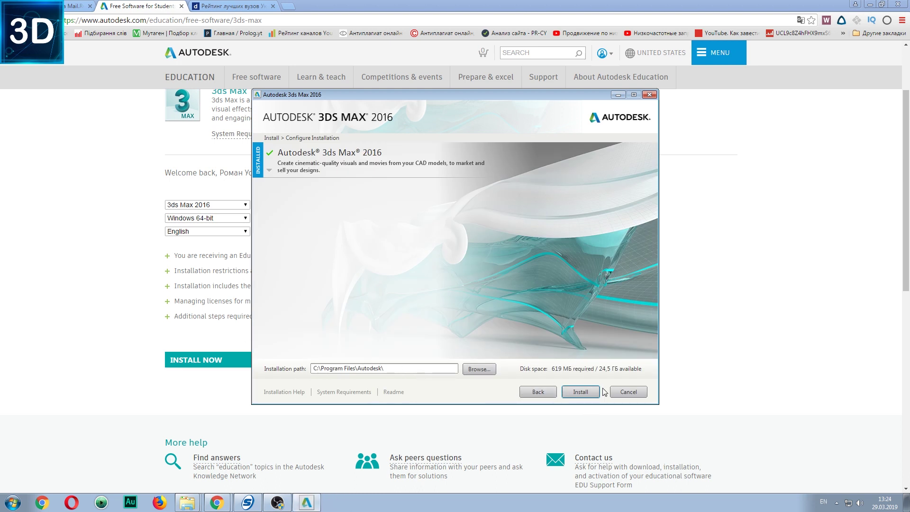
Uncheck Civil View, Inventor Server Engine and Backburner 2016 in the 3ds Max 2016 components.
left_click(320, 176)
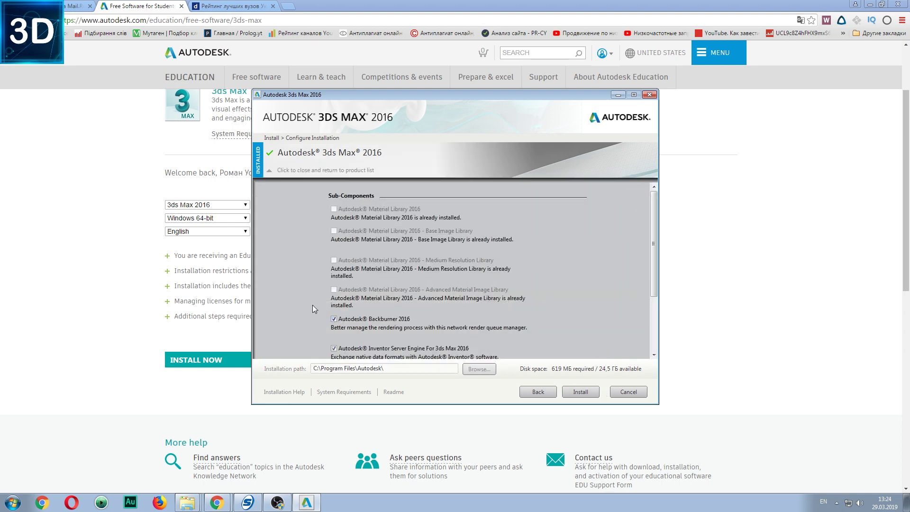
left_click_drag(654, 273, 652, 332)
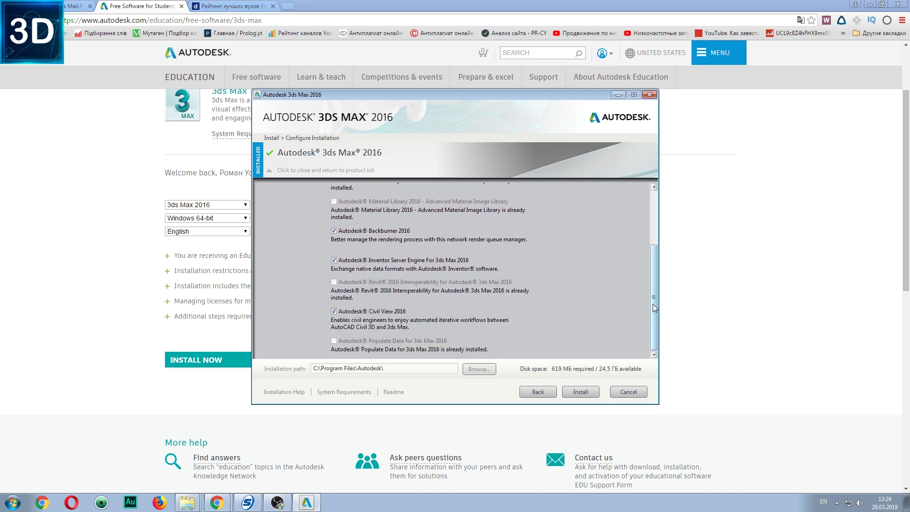
left_click_drag(656, 308, 656, 281)
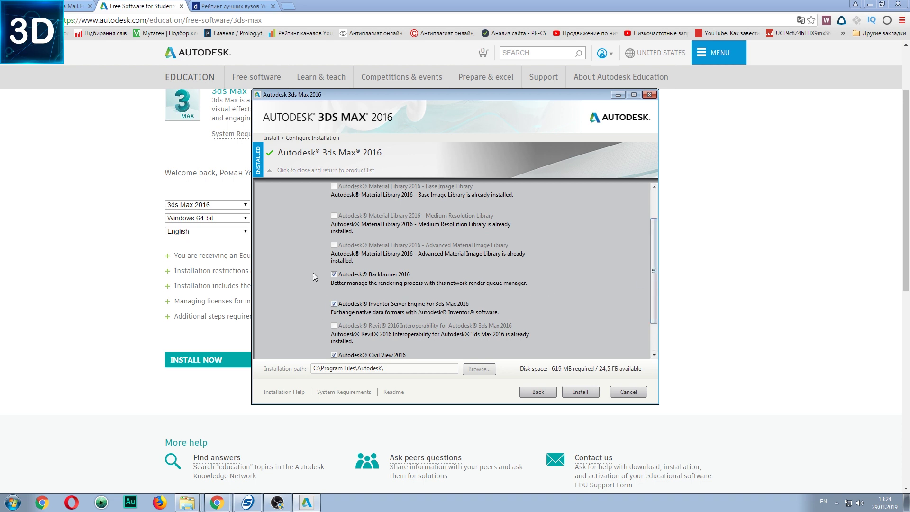
left_click_drag(654, 274, 662, 247)
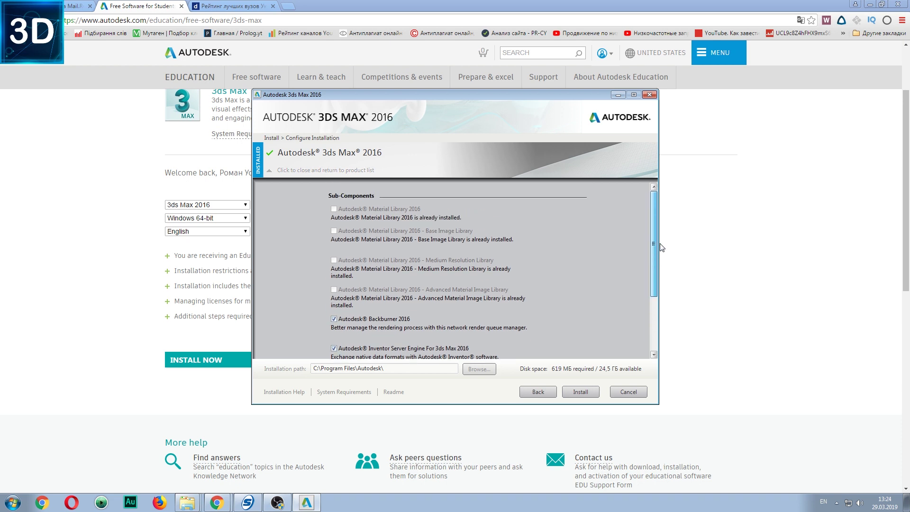
scroll(662, 247, "down", 3)
scroll(662, 247, "down", 3)
left_click(334, 311)
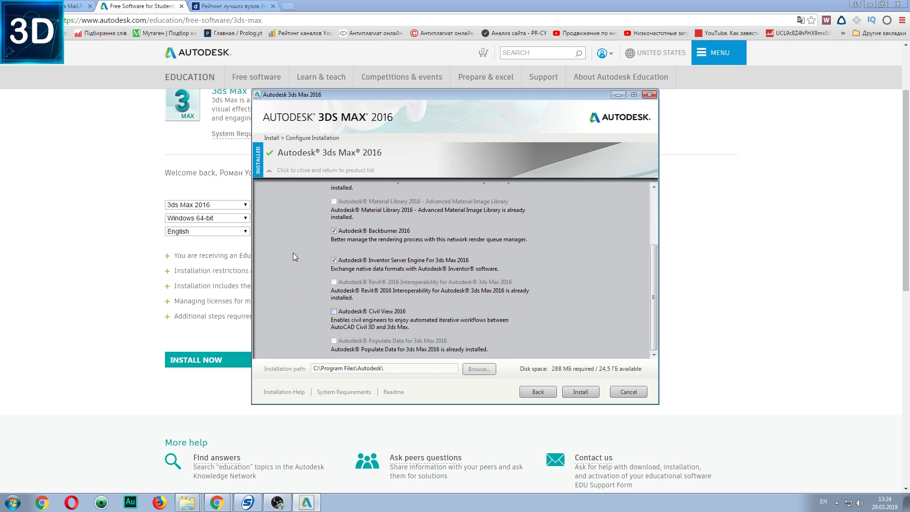
left_click(333, 260)
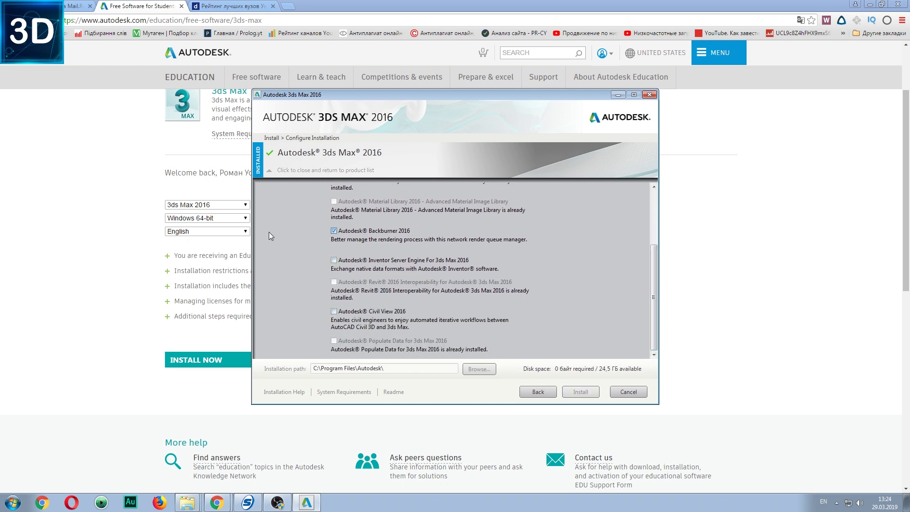
left_click(334, 230)
scroll(667, 243, "up", 5)
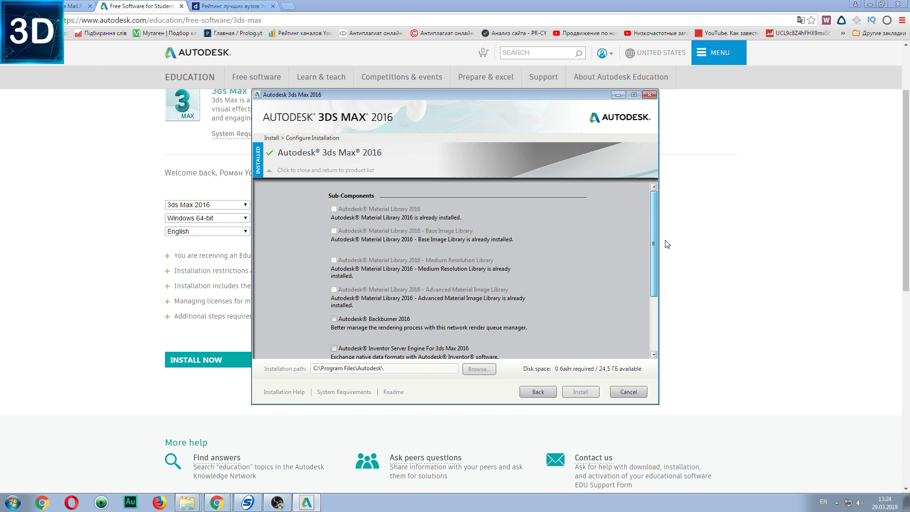
left_click(541, 391)
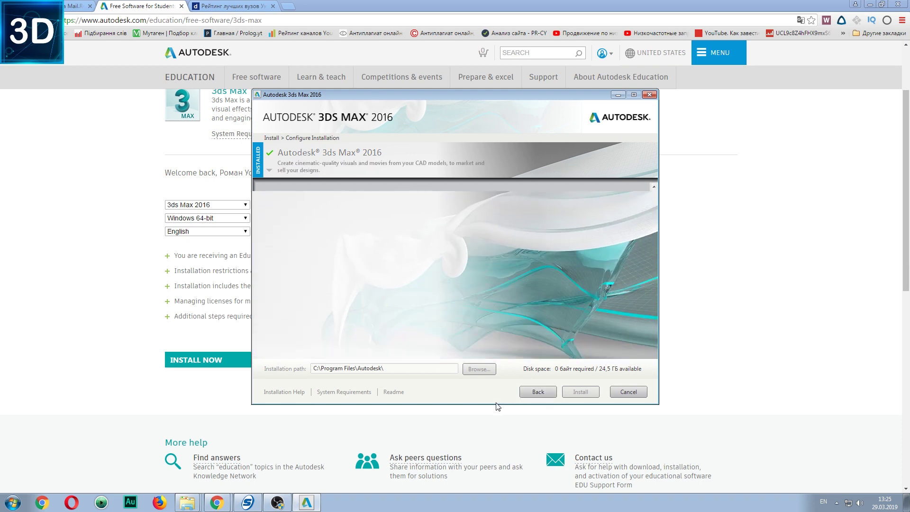
Step back and forward through the installer pages, then cancel the installation and confirm Yes.
left_click(545, 391)
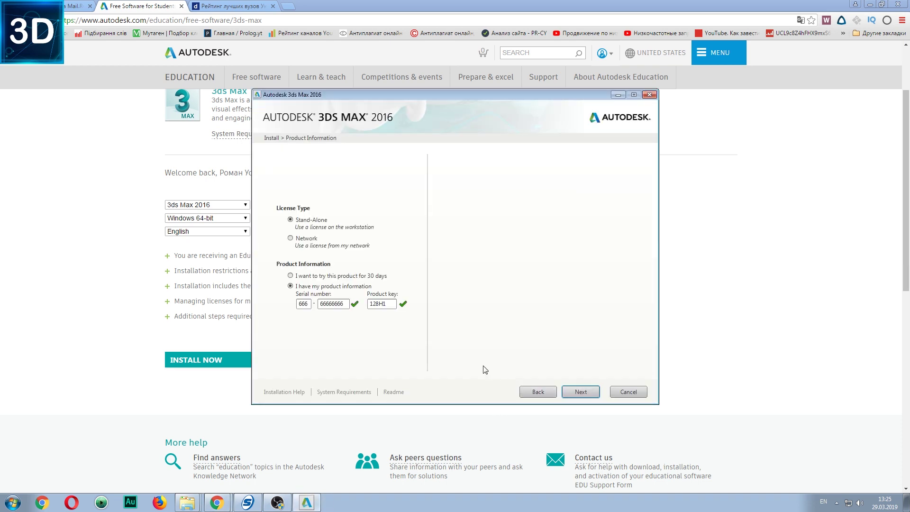
left_click(597, 388)
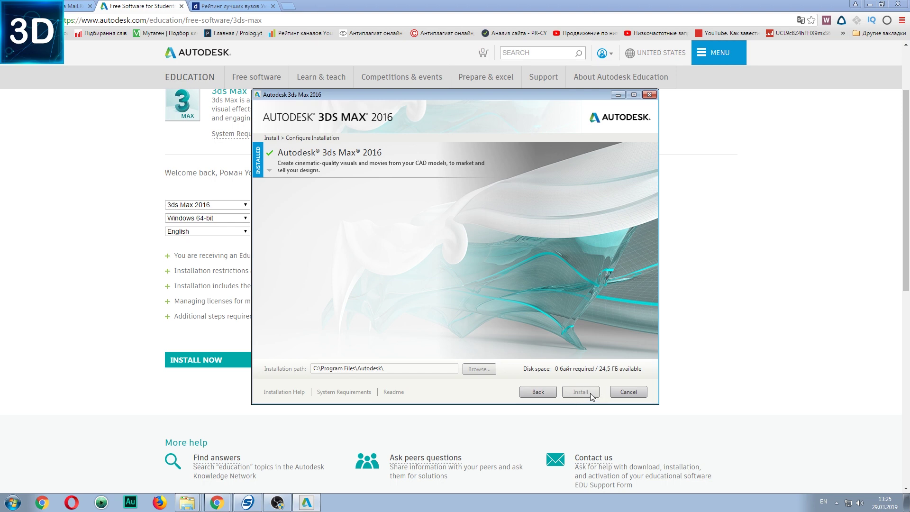
left_click(638, 392)
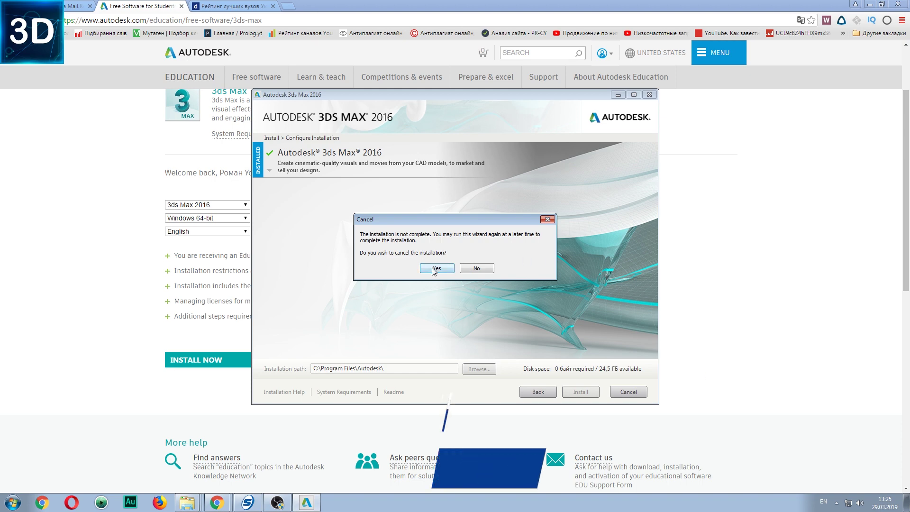
left_click(434, 269)
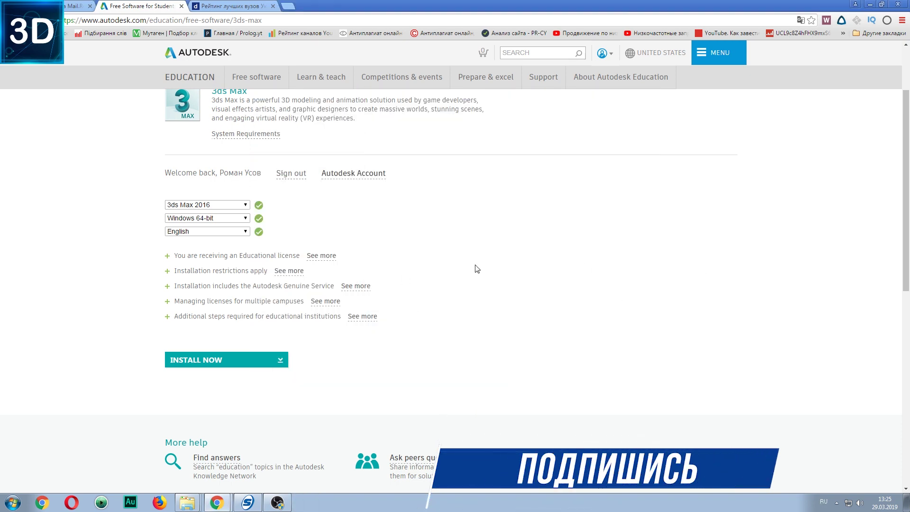